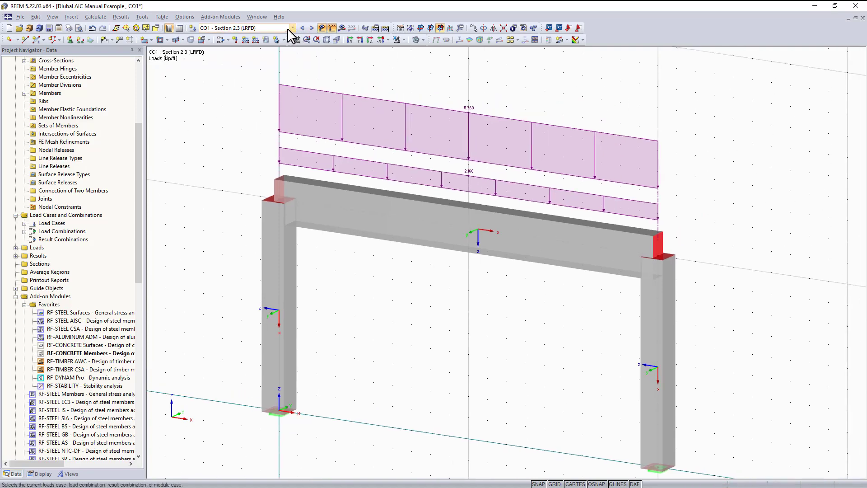
Display the Dead load case LC1, then the Live load case LC2
{"action": "left_click", "coordinate": [292, 28]}
{"action": "left_click", "coordinate": [271, 36]}
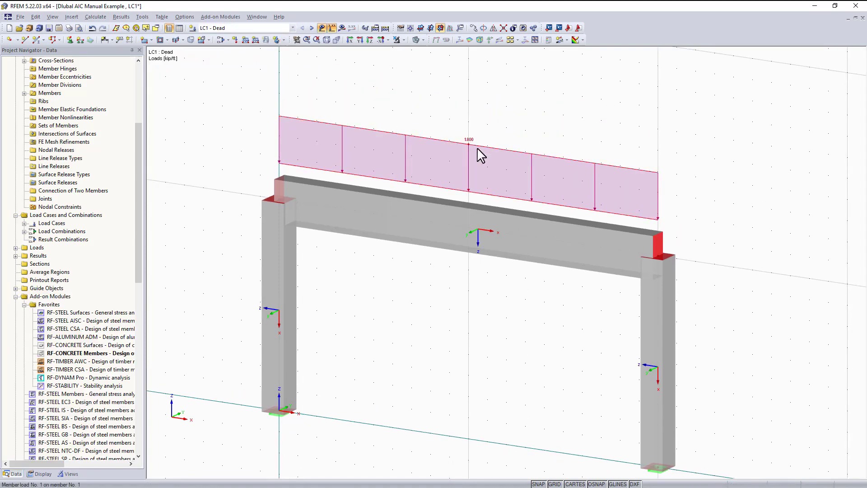
{"action": "left_click", "coordinate": [293, 28]}
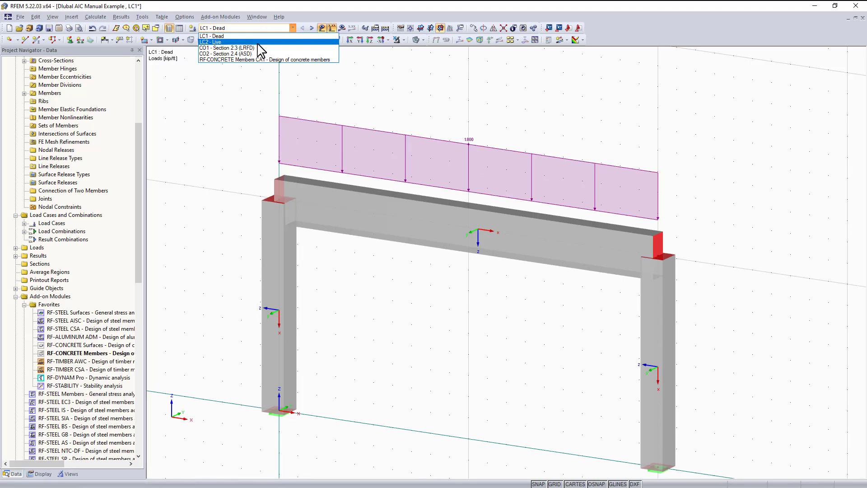
{"action": "left_click", "coordinate": [252, 44]}
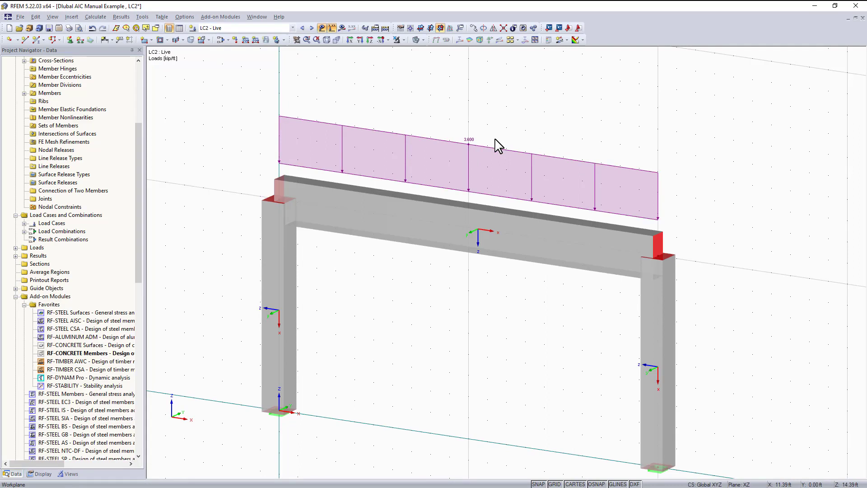
Display combination CO1, then CO2 – Section 2.4 (ASD) with 3.600 and 1.800 kip/ft loads
{"action": "left_click", "coordinate": [253, 28]}
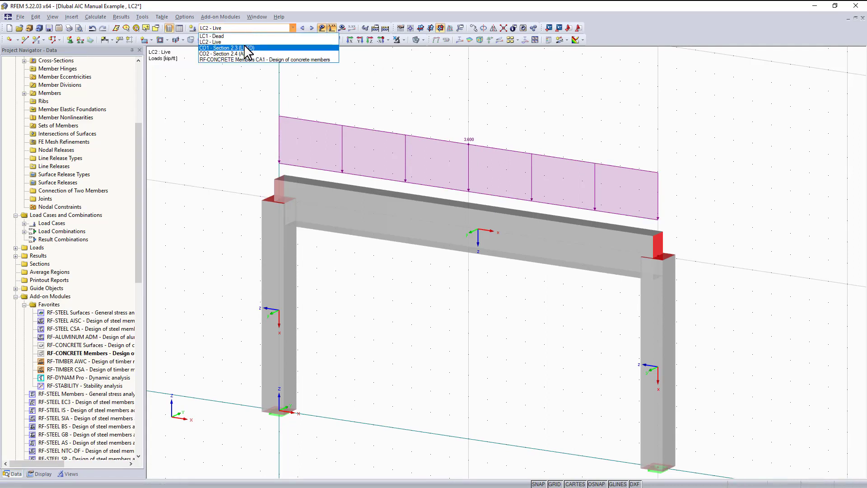
{"action": "left_click", "coordinate": [247, 48]}
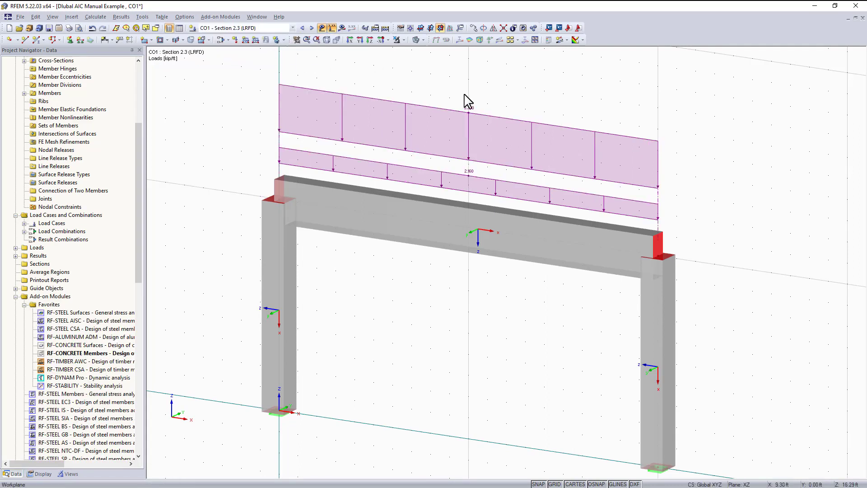
{"action": "left_click", "coordinate": [246, 28]}
{"action": "left_click", "coordinate": [238, 54]}
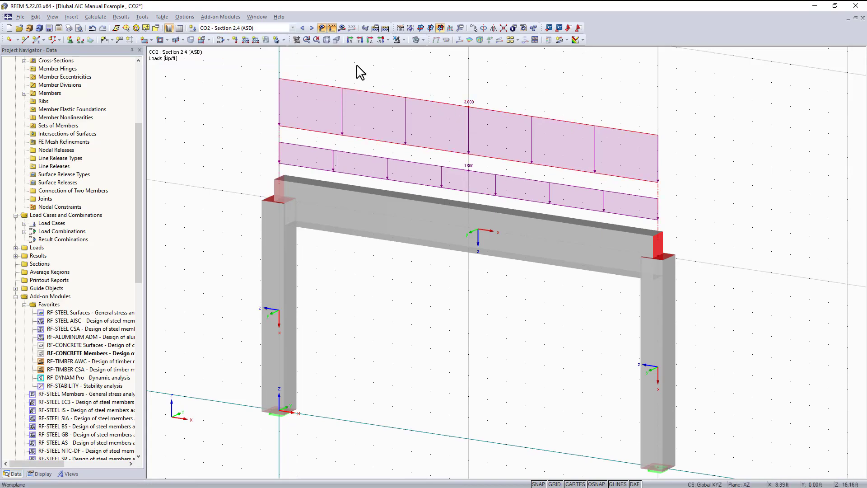
{"action": "left_click", "coordinate": [229, 28]}
{"action": "left_click", "coordinate": [229, 28]}
Bring up the Design - Concrete add-on modules, with RF-CONCRETE Members highlighted
{"action": "scroll", "coordinate": [79, 217], "scroll_direction": "up", "scroll_amount": 5}
{"action": "scroll", "coordinate": [79, 216], "scroll_direction": "down", "scroll_amount": 9}
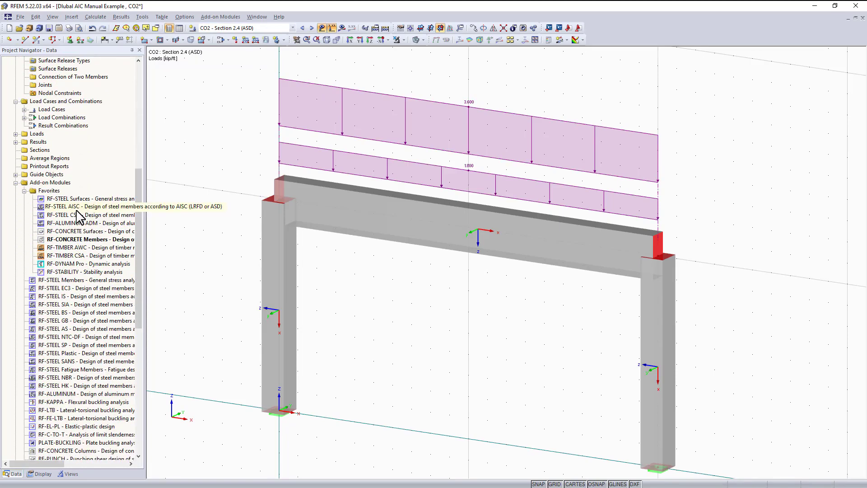
{"action": "scroll", "coordinate": [80, 217], "scroll_direction": "down", "scroll_amount": 1}
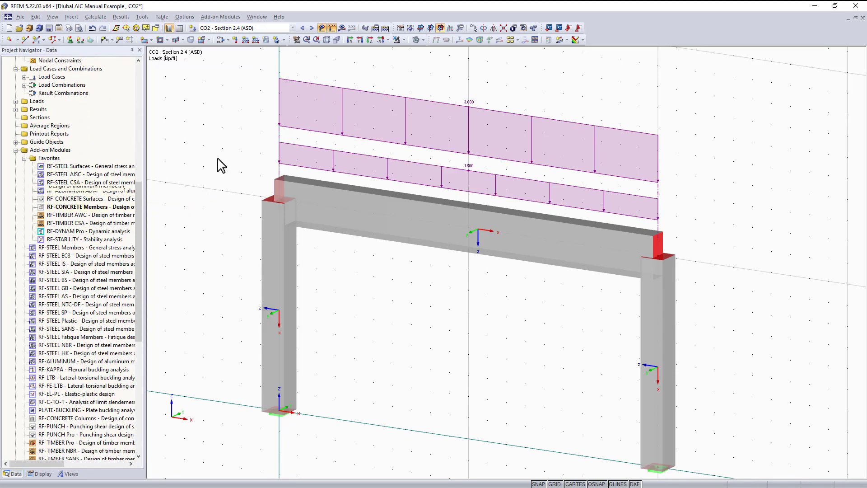
{"action": "left_click", "coordinate": [226, 17]}
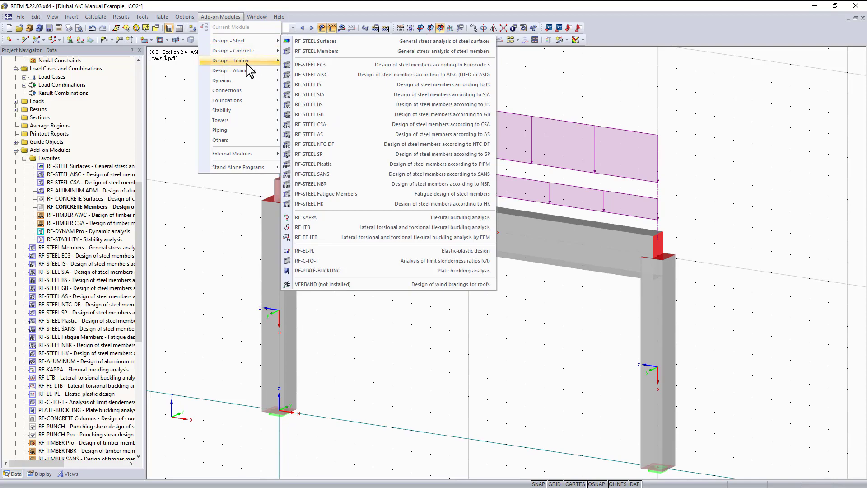
{"action": "mouse_move", "coordinate": [246, 51]}
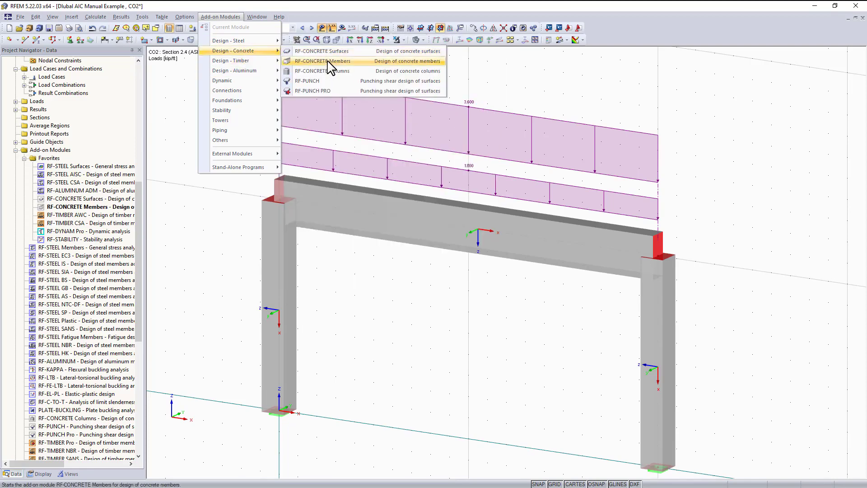
Start RF-CONCRETE Members case CA1 and keep ACI 318-14 as the design standard
{"action": "left_click", "coordinate": [327, 62]}
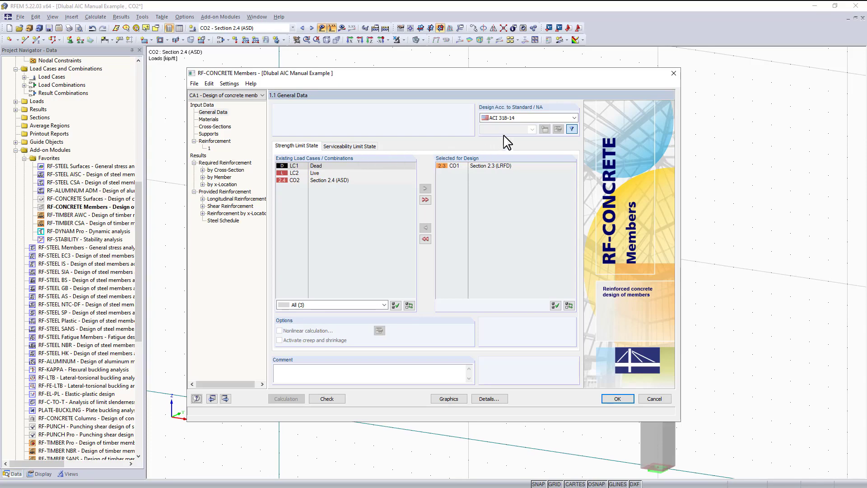
{"action": "left_click", "coordinate": [513, 118]}
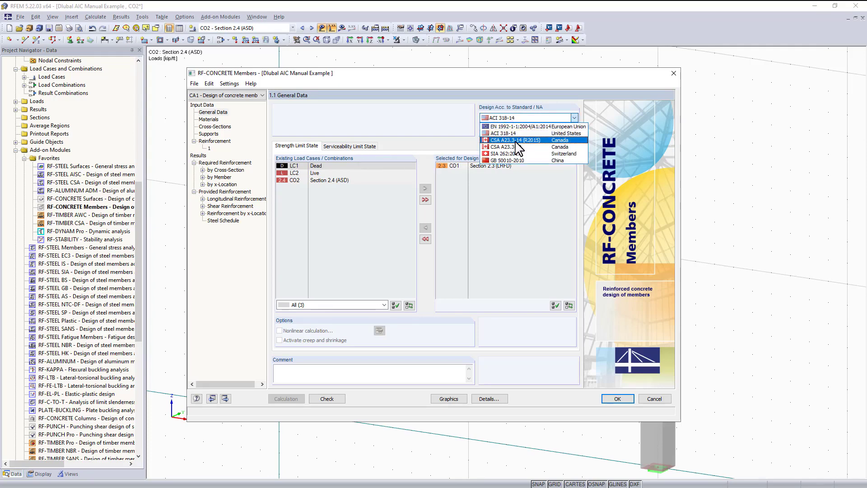
{"action": "left_click", "coordinate": [440, 137]}
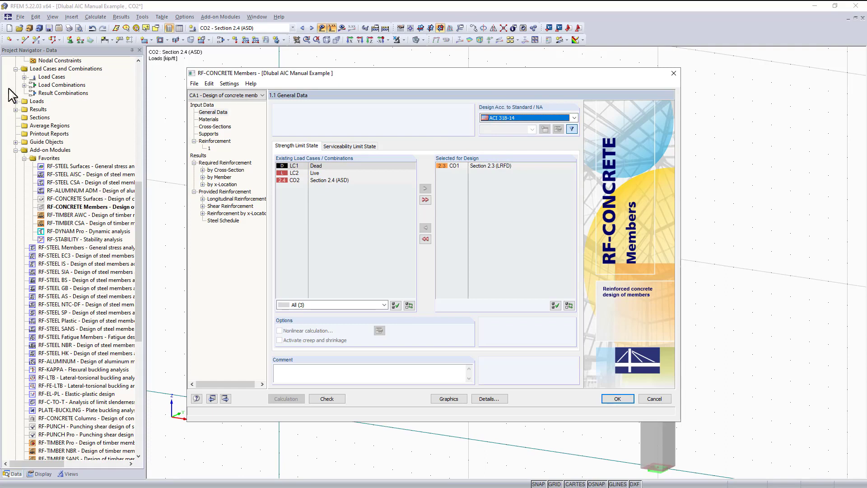
{"action": "left_click", "coordinate": [538, 119]}
{"action": "left_click", "coordinate": [538, 118]}
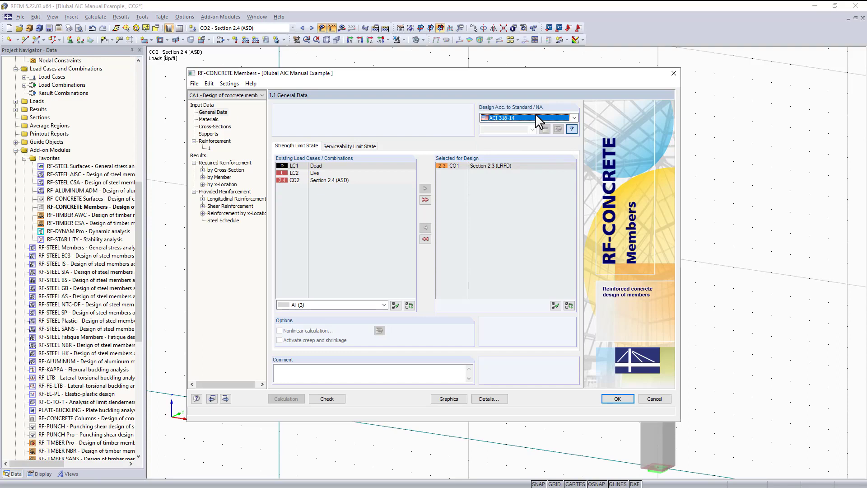
{"action": "left_click", "coordinate": [509, 118]}
{"action": "left_click", "coordinate": [505, 133]}
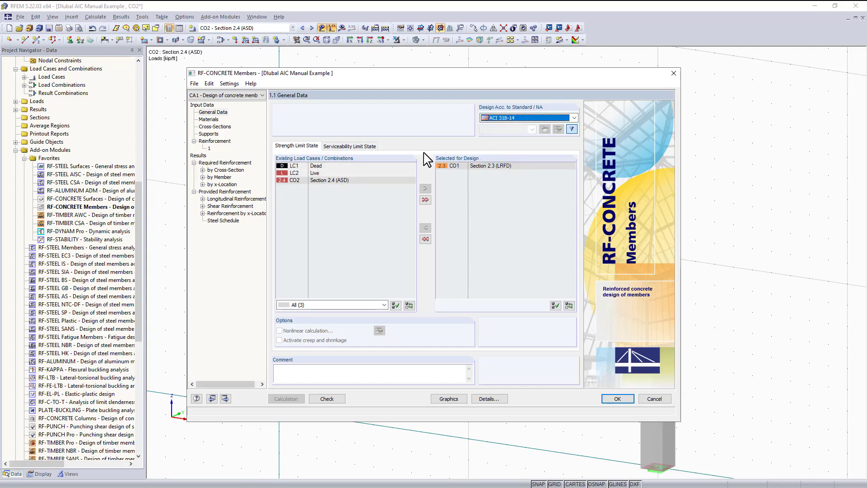
Add combination CO2 to the serviceability limit state design selection
{"action": "left_click", "coordinate": [349, 146]}
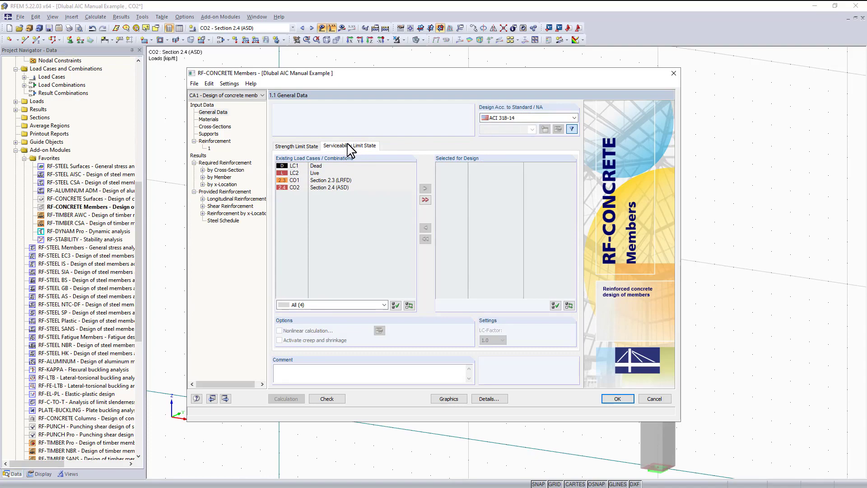
{"action": "left_click", "coordinate": [318, 188]}
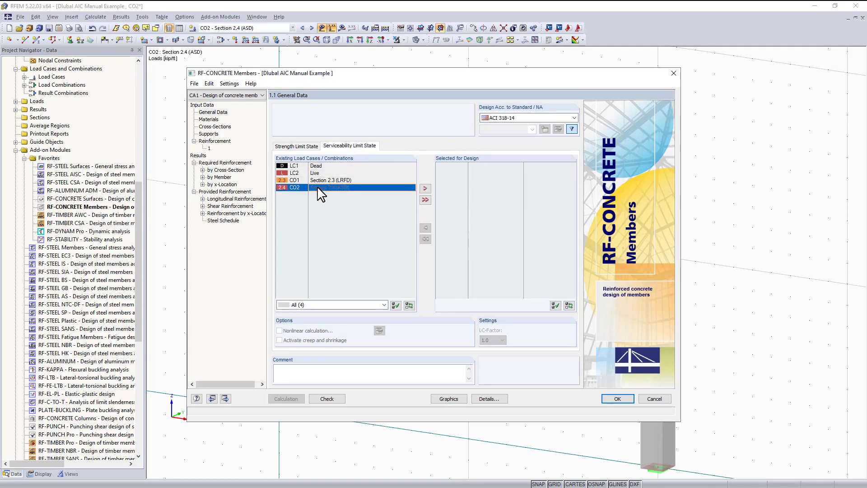
{"action": "left_click", "coordinate": [425, 189]}
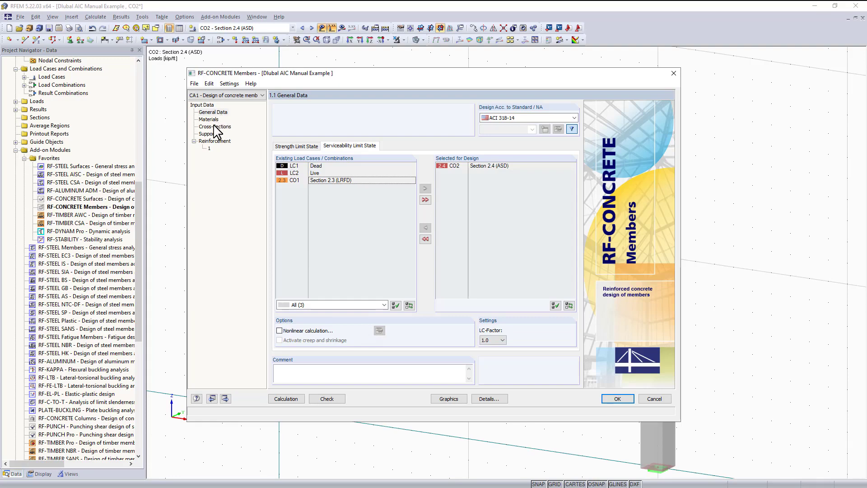
Review the f'c = 4000 psi concrete and Grade 60 steel, then go to cross-sections
{"action": "left_click", "coordinate": [210, 119]}
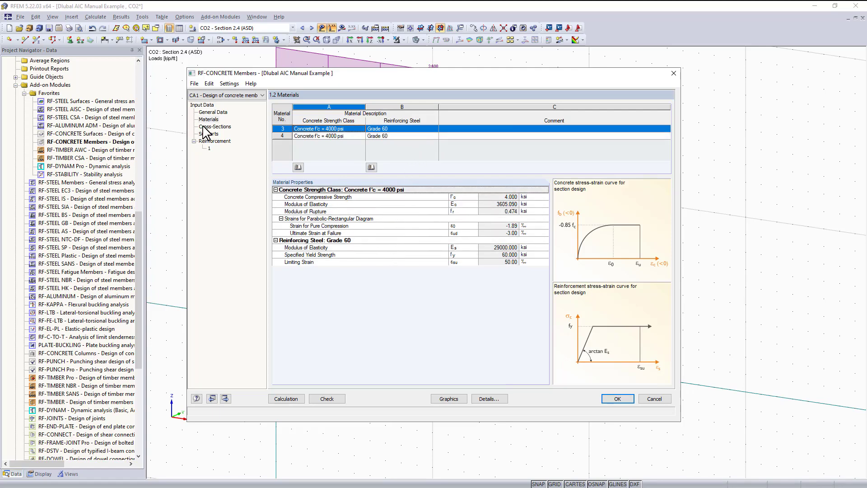
{"action": "left_click", "coordinate": [214, 127]}
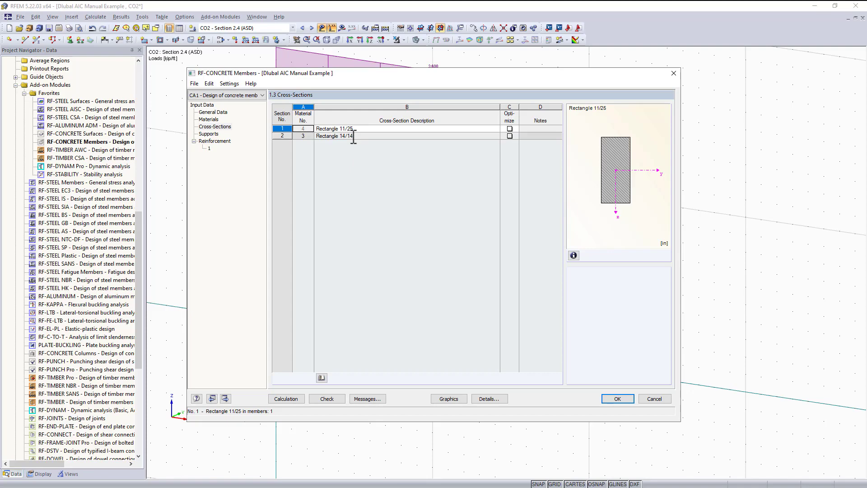
{"action": "left_click_drag", "start_coordinate": [368, 75], "coordinate": [385, 274]}
{"action": "left_click", "coordinate": [345, 335]}
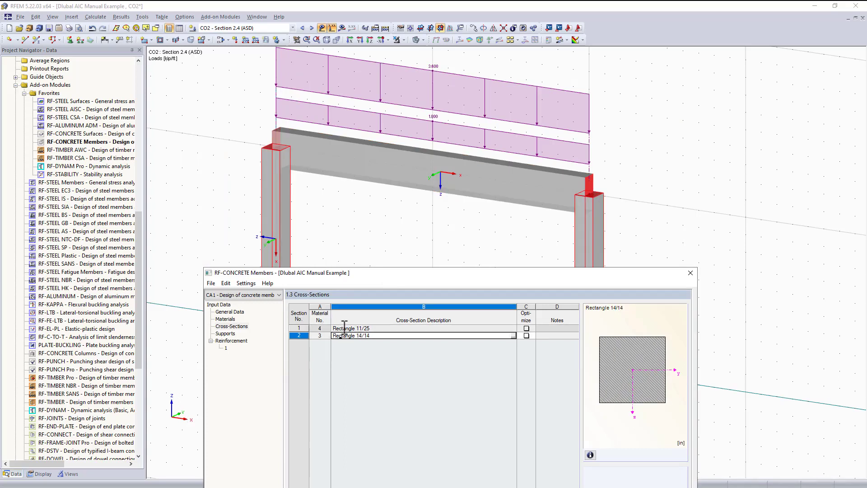
{"action": "left_click", "coordinate": [344, 328]}
{"action": "left_click", "coordinate": [345, 335]}
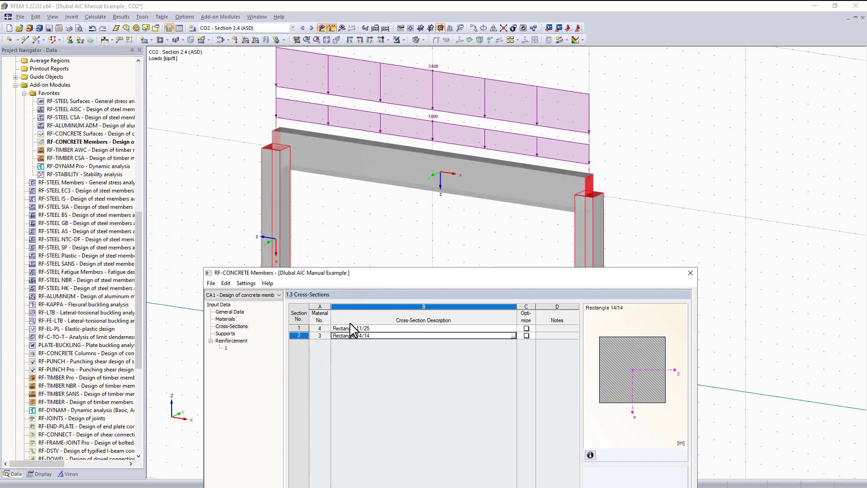
{"action": "left_click_drag", "start_coordinate": [352, 274], "coordinate": [362, 117]}
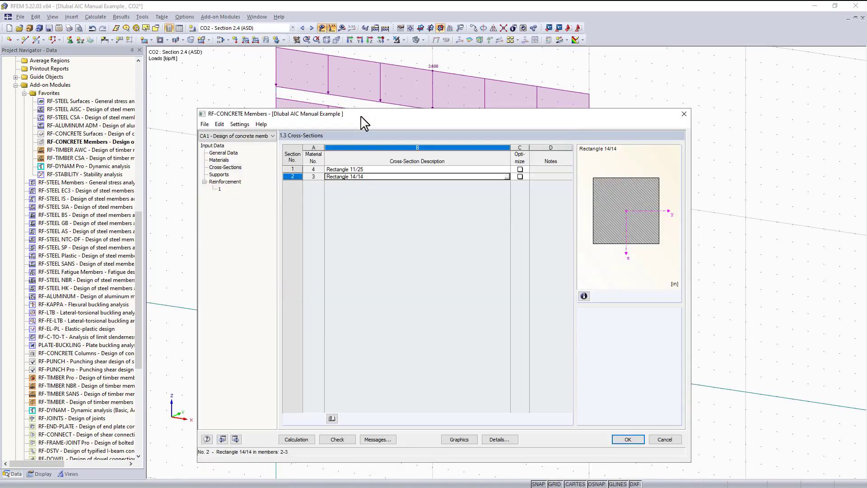
Pick nodes 1 and 2 in the model as the design supports
{"action": "left_click", "coordinate": [225, 174]}
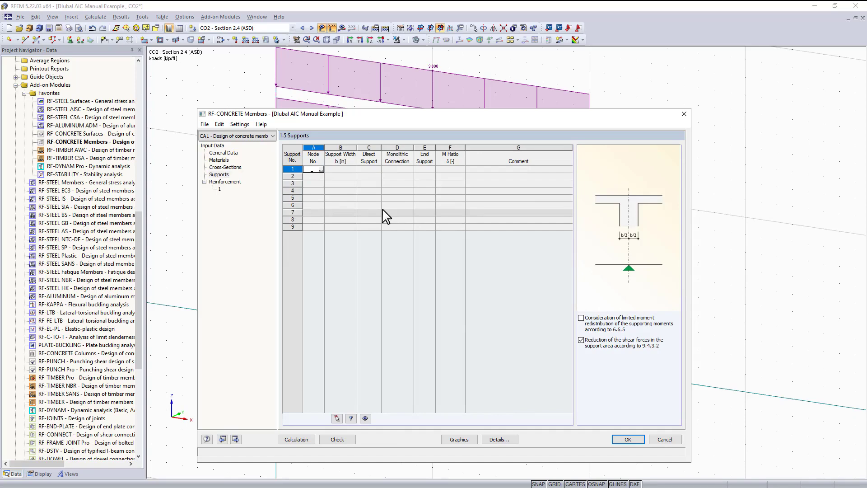
{"action": "left_click", "coordinate": [321, 169]}
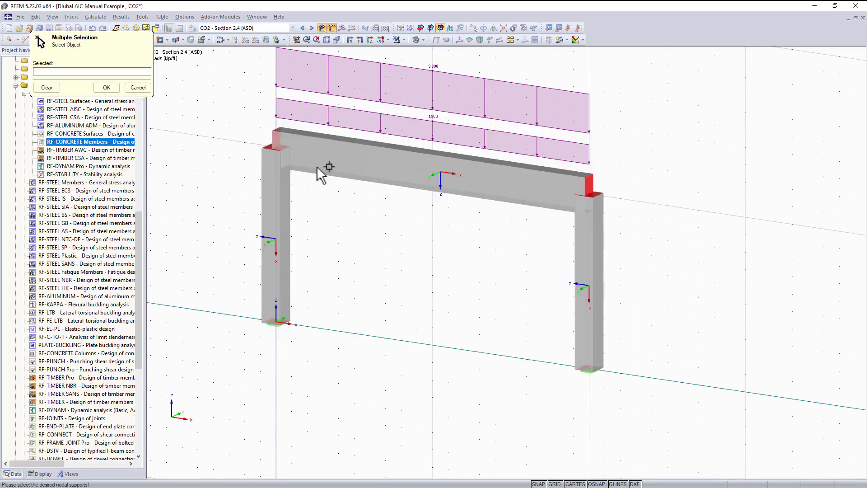
{"action": "left_click", "coordinate": [278, 148]}
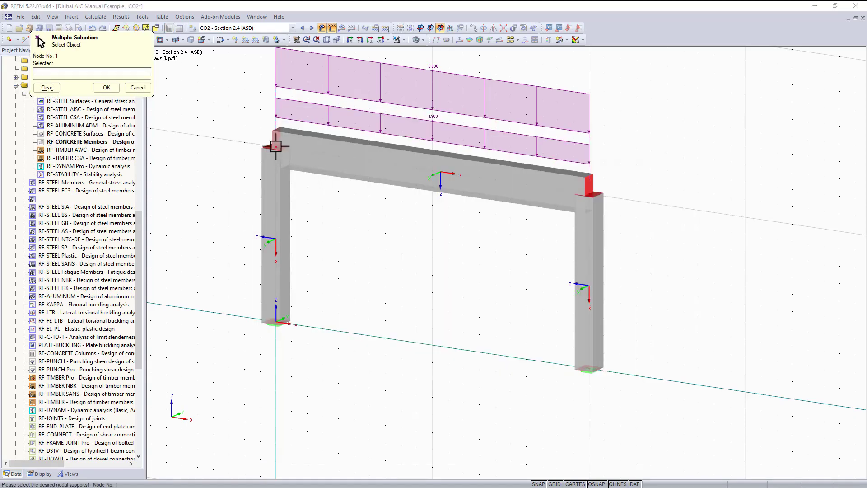
{"action": "left_click", "coordinate": [588, 193]}
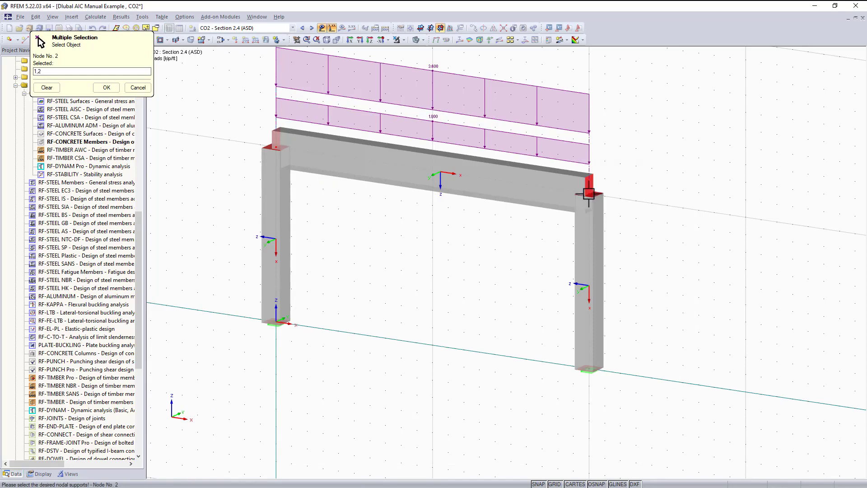
{"action": "left_click", "coordinate": [106, 88]}
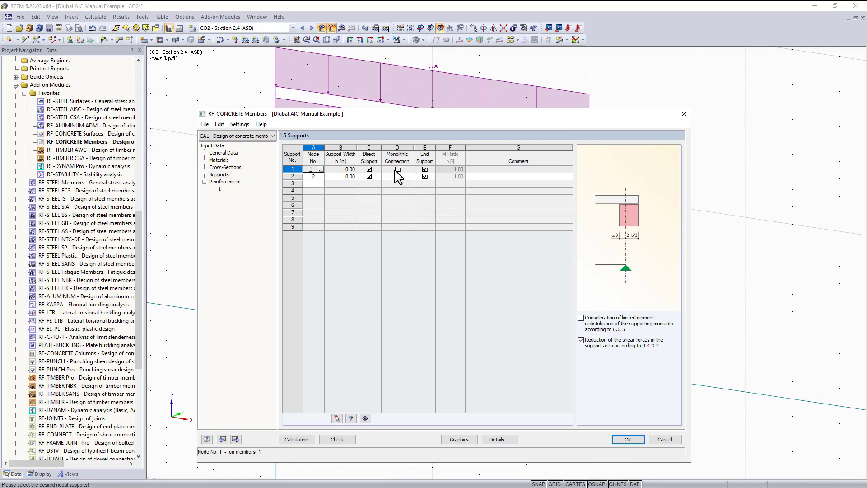
Make both supports end supports with direct support and monolithic connection turned off
{"action": "left_click", "coordinate": [369, 170]}
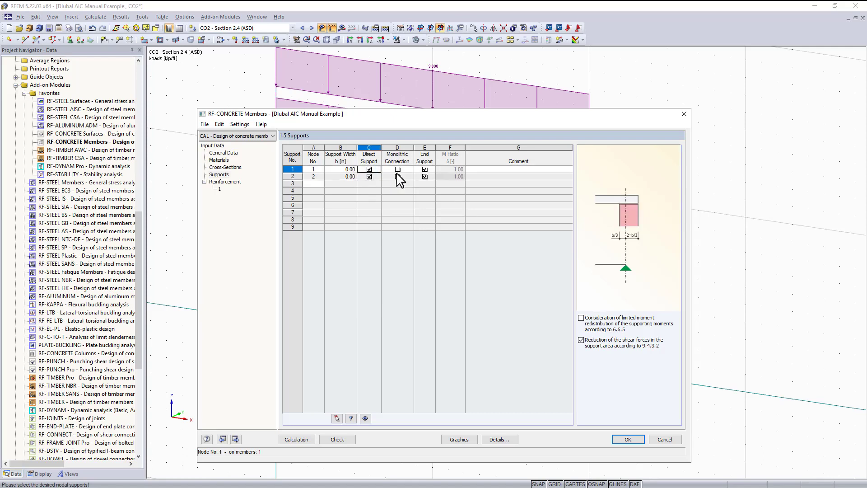
{"action": "left_click", "coordinate": [424, 177]}
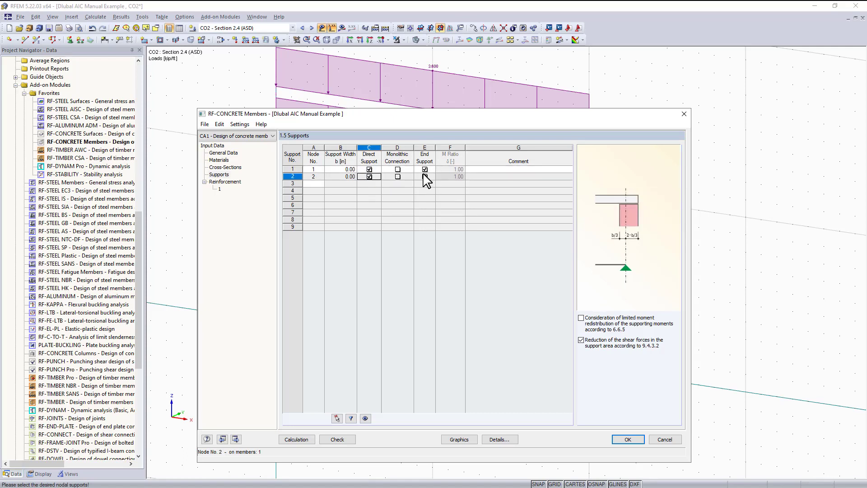
{"action": "left_click", "coordinate": [397, 170]}
{"action": "left_click", "coordinate": [397, 177]}
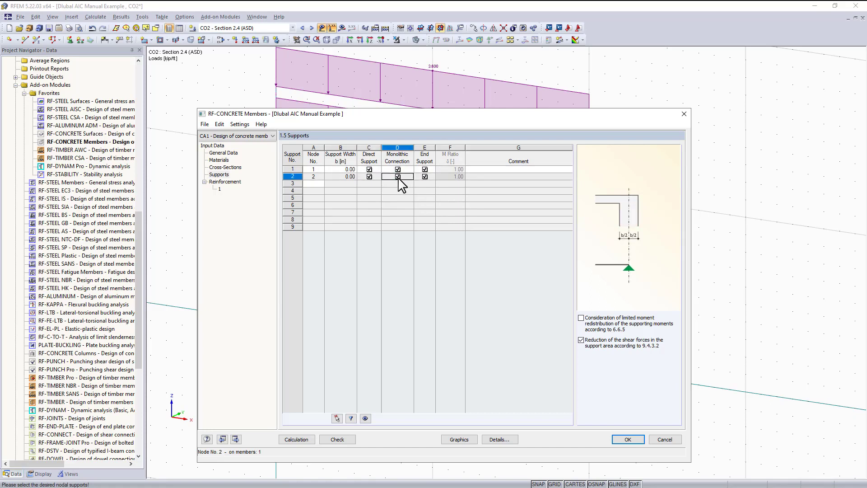
{"action": "left_click", "coordinate": [398, 177]}
{"action": "left_click", "coordinate": [398, 169]}
{"action": "left_click", "coordinate": [424, 177]}
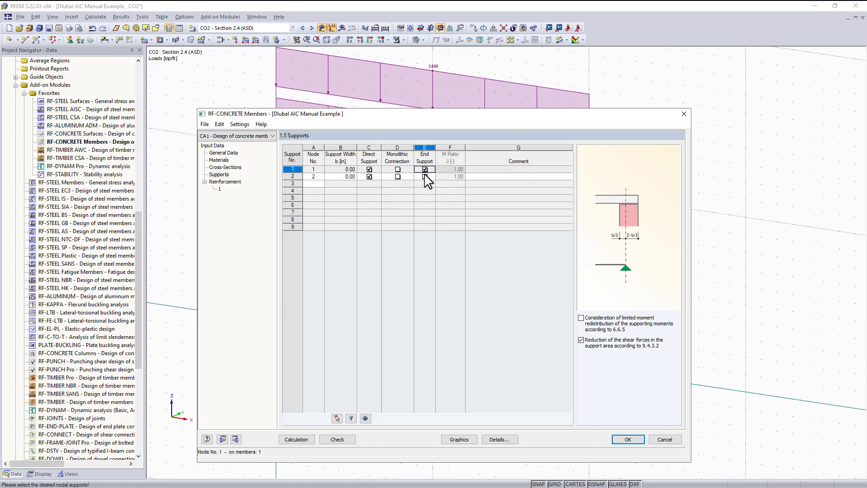
{"action": "left_click", "coordinate": [425, 177]}
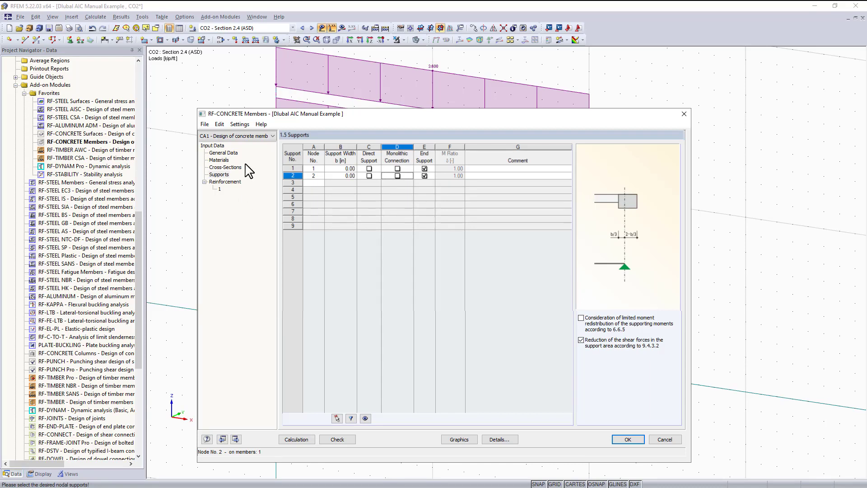
In 1.6 Reinforcement, name reinforcement group 1 'Columns'
{"action": "left_click", "coordinate": [230, 182]}
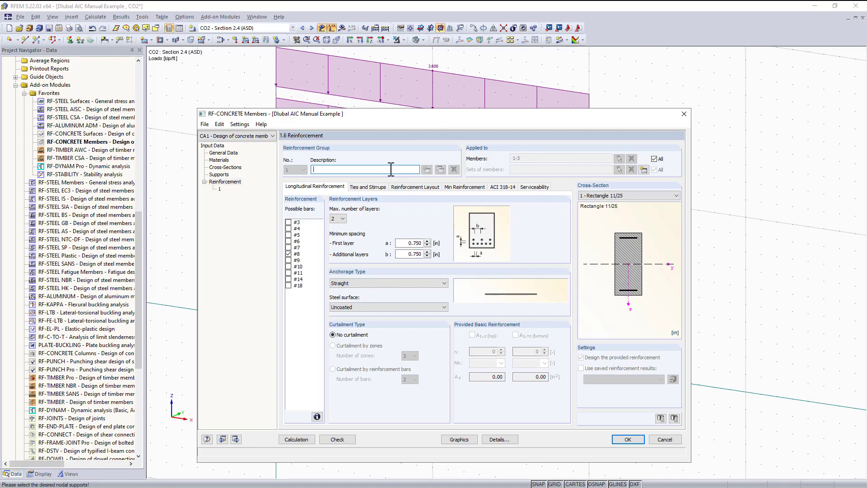
{"action": "type", "text": "olumns"}
Apply the Columns reinforcement group only to the two columns, members 2 and 3
{"action": "left_click", "coordinate": [655, 159]}
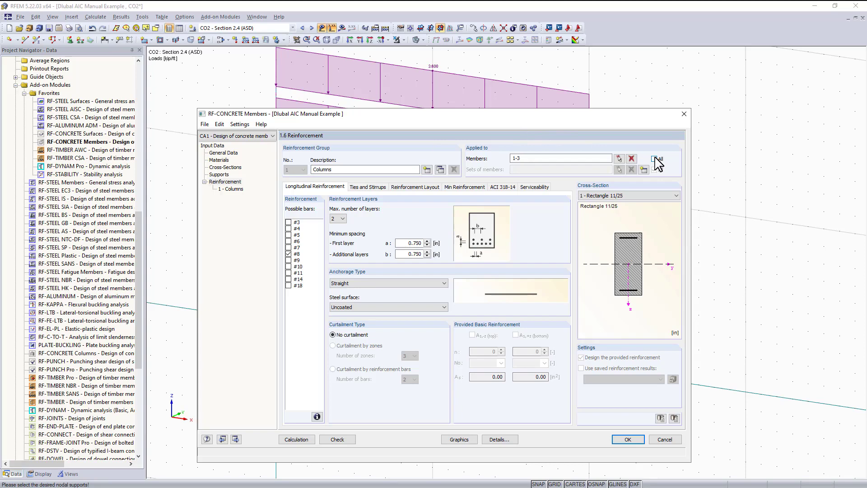
{"action": "left_click", "coordinate": [620, 158]}
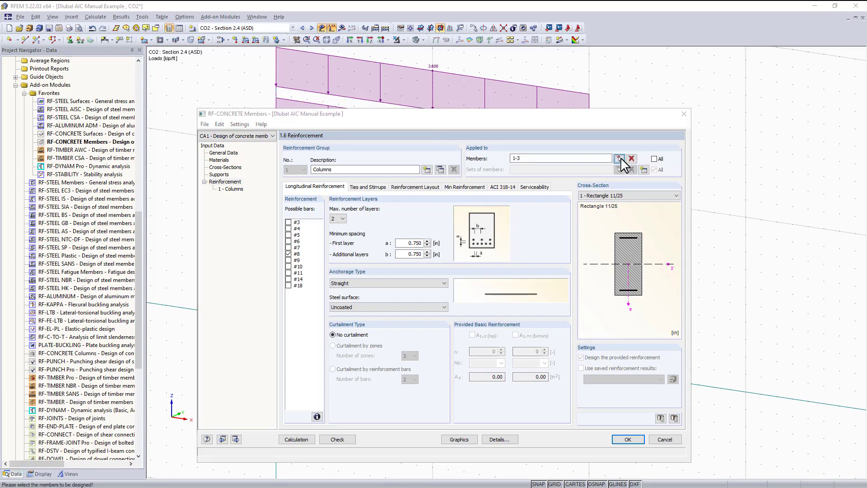
{"action": "left_click", "coordinate": [600, 239]}
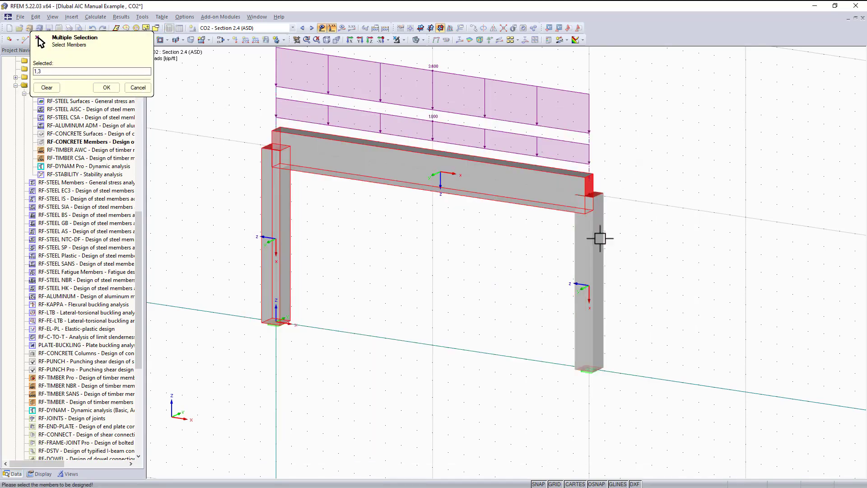
{"action": "left_click", "coordinate": [600, 238]}
{"action": "left_click", "coordinate": [513, 192]}
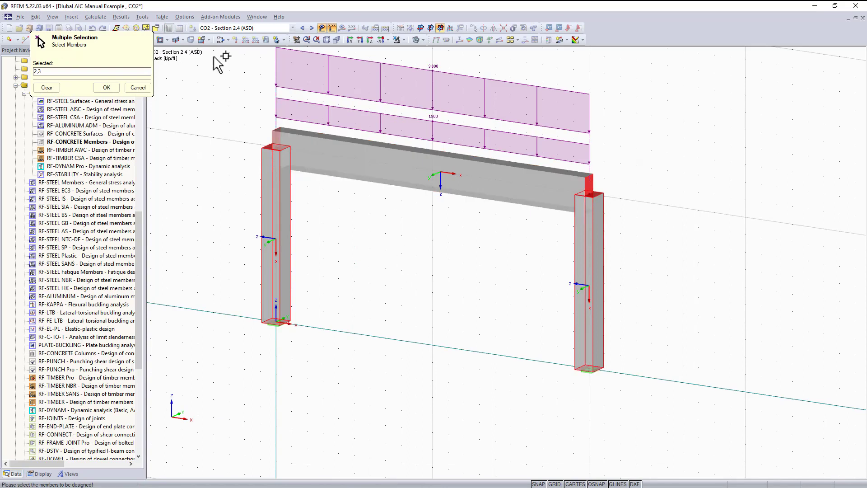
{"action": "left_click", "coordinate": [107, 87]}
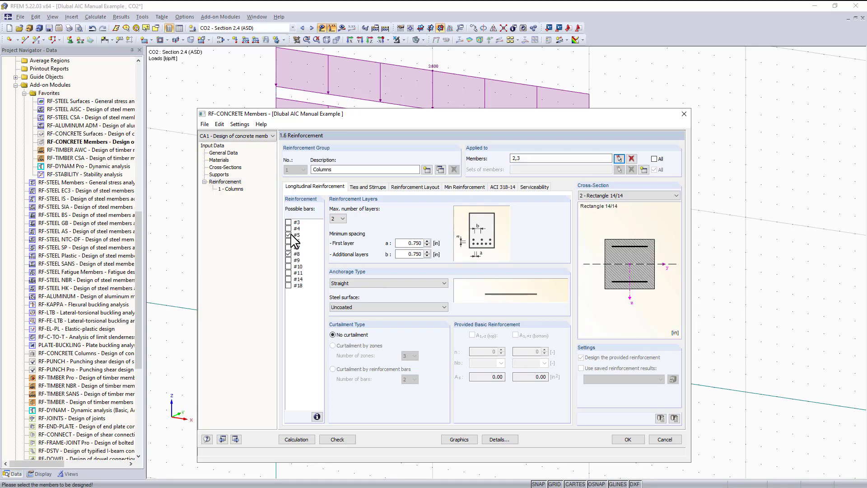
Allow only #7 and #8 as possible longitudinal bars
{"action": "left_click", "coordinate": [289, 234]}
{"action": "left_click", "coordinate": [289, 242]}
{"action": "left_click", "coordinate": [289, 246]}
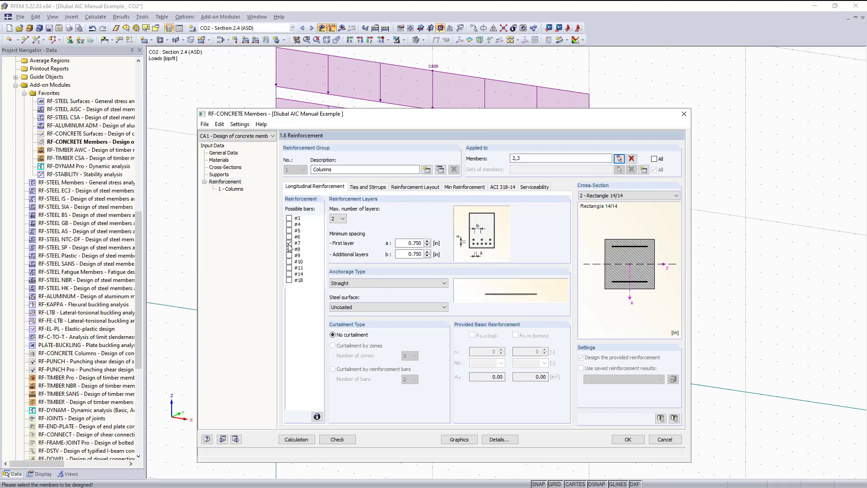
{"action": "left_click", "coordinate": [289, 248]}
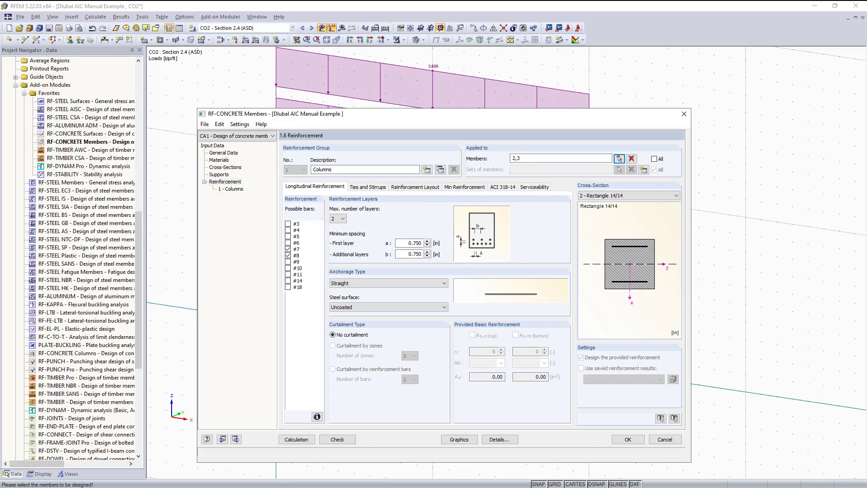
Set the maximum number of longitudinal bar layers to 2
{"action": "left_click", "coordinate": [342, 220]}
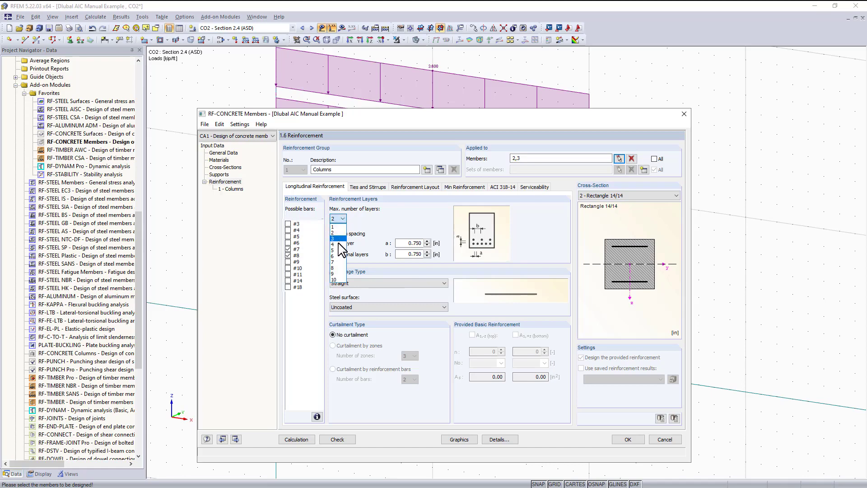
{"action": "left_click", "coordinate": [339, 244]}
{"action": "left_click", "coordinate": [343, 218]}
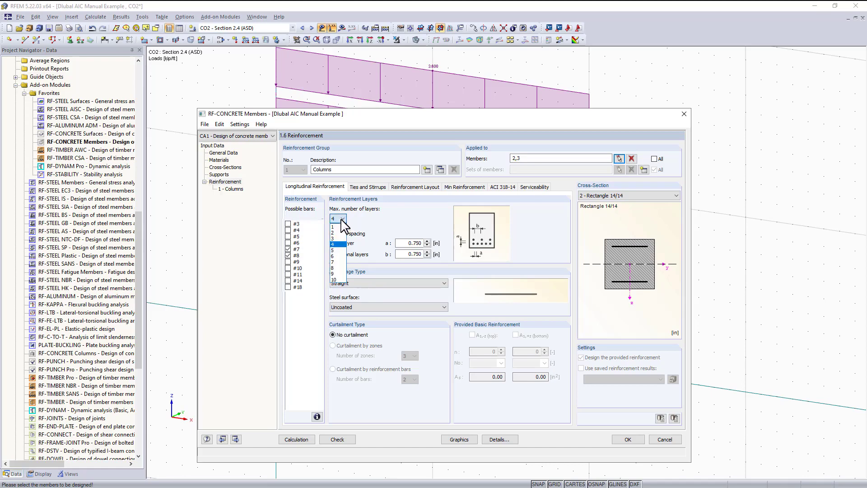
{"action": "left_click", "coordinate": [338, 238]}
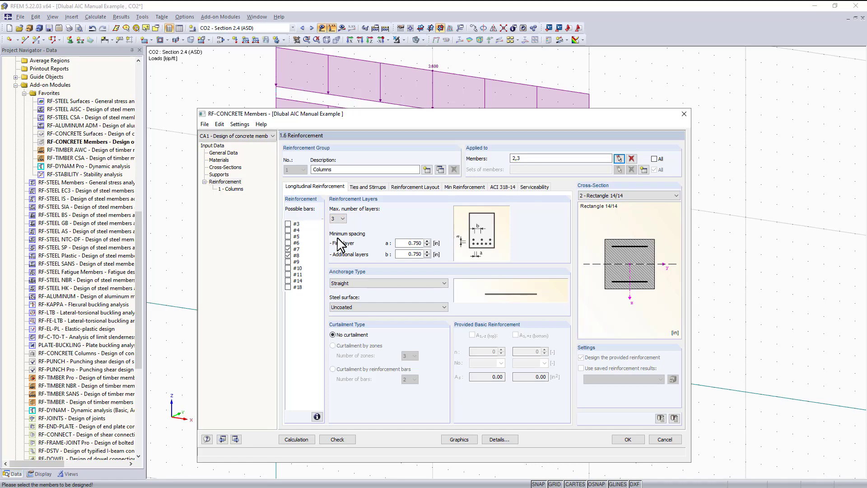
{"action": "left_click", "coordinate": [342, 218]}
{"action": "left_click", "coordinate": [339, 226]}
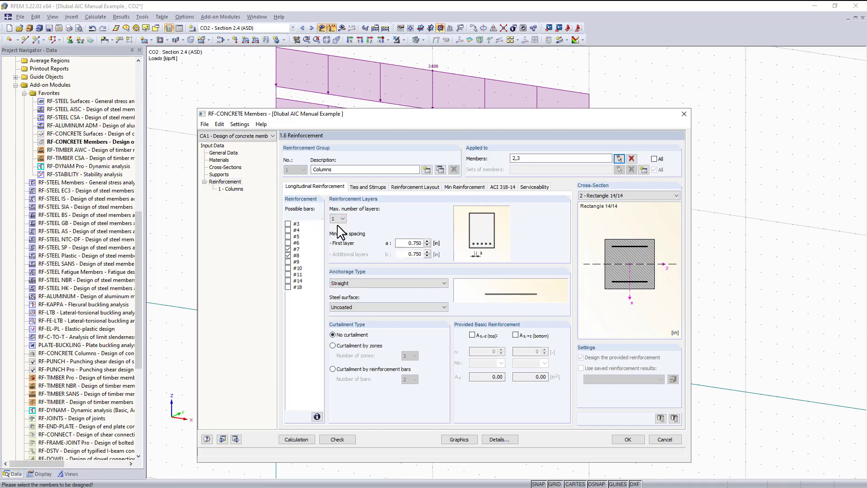
{"action": "key", "text": "Down"}
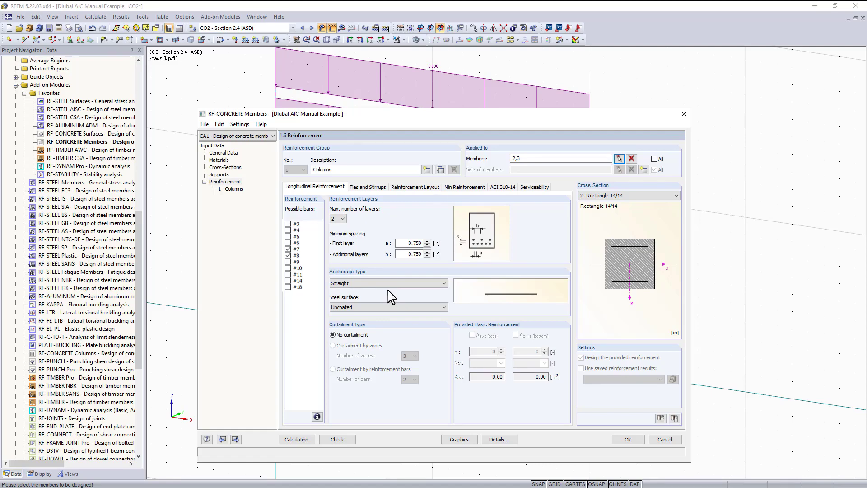
Set the longitudinal bar anchorage type to No anchorage
{"action": "left_click", "coordinate": [392, 284]}
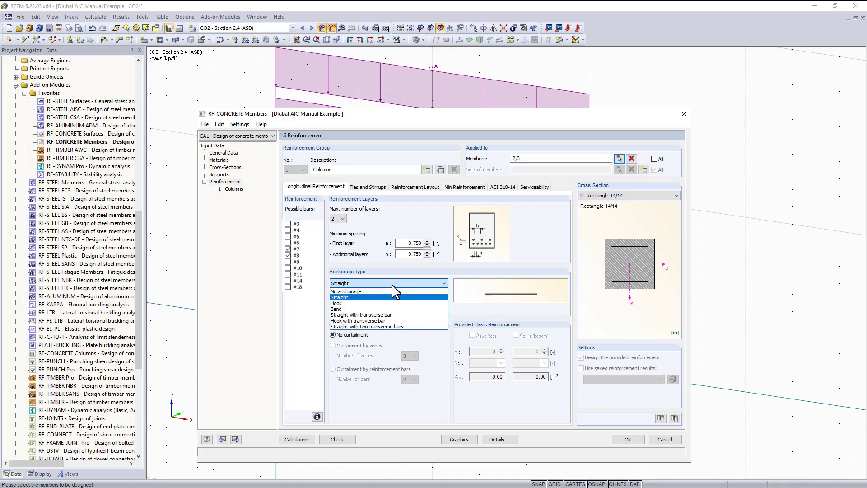
{"action": "left_click", "coordinate": [392, 285]}
{"action": "left_click", "coordinate": [393, 284]}
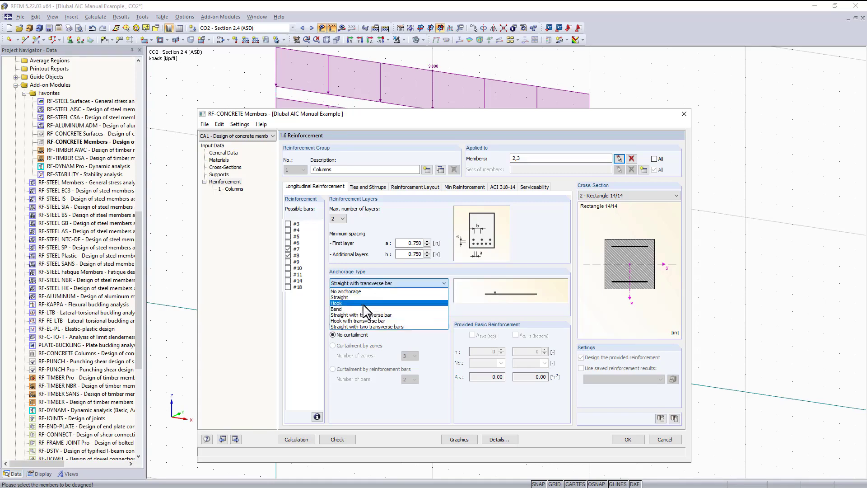
{"action": "left_click", "coordinate": [359, 303]}
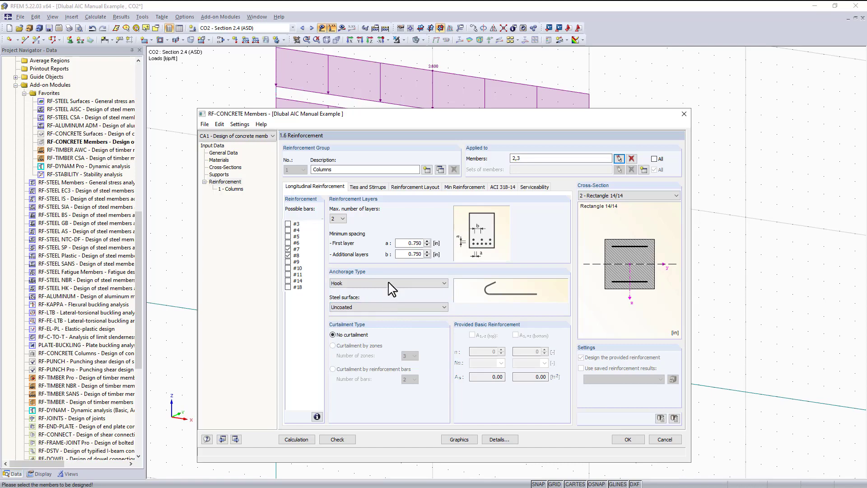
{"action": "scroll", "coordinate": [391, 287], "scroll_direction": "up", "scroll_amount": 2}
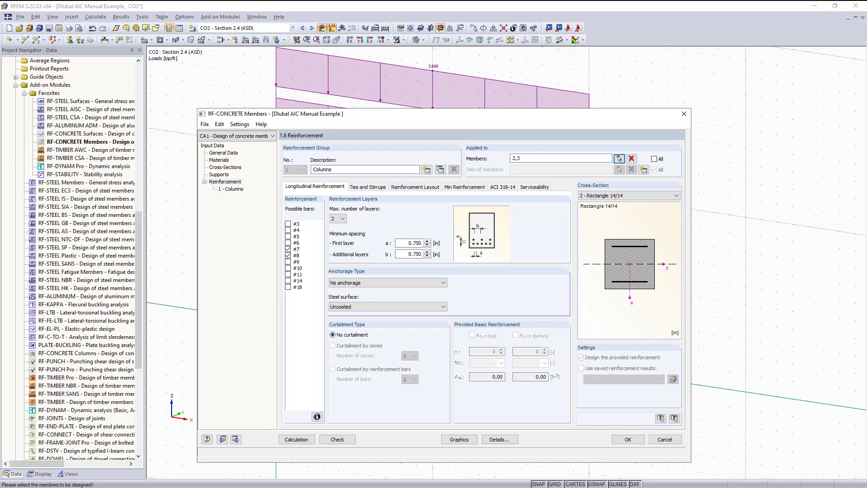
Use #4 bars with hooked anchorage for the column ties
{"action": "left_click", "coordinate": [368, 187]}
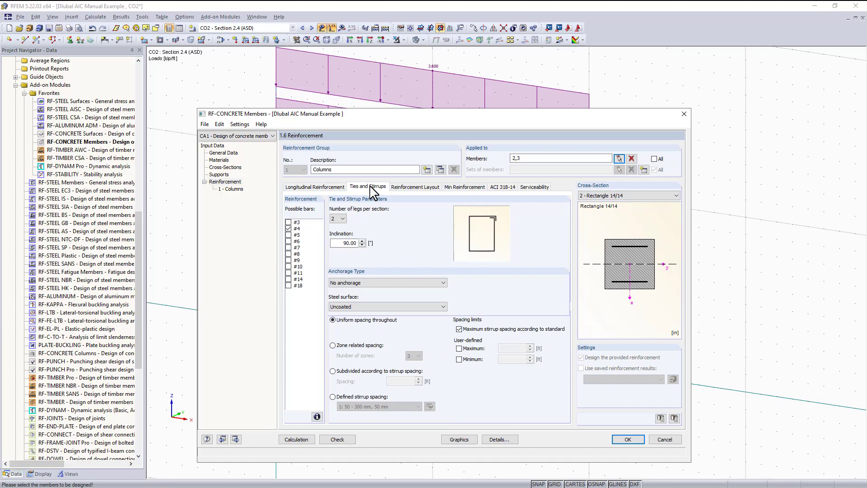
{"action": "left_click", "coordinate": [288, 229]}
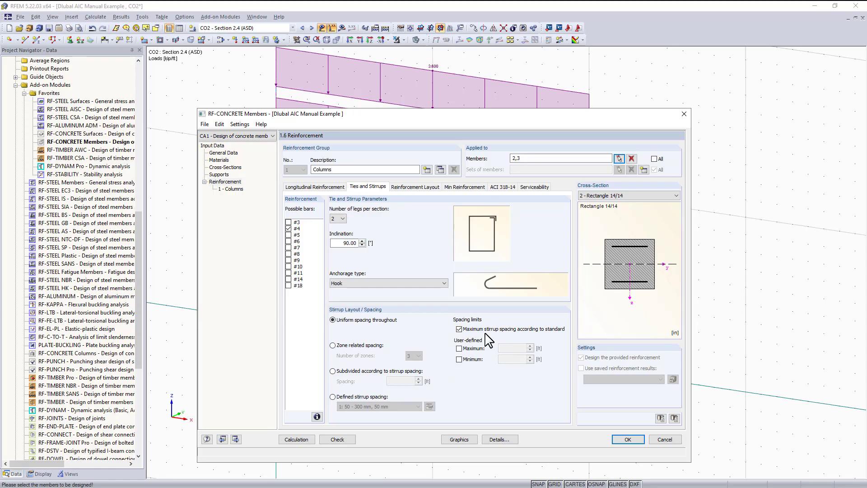
Set the column's top and bottom concrete cover to 1.5 in, moving on to side cover
{"action": "left_click", "coordinate": [406, 187]}
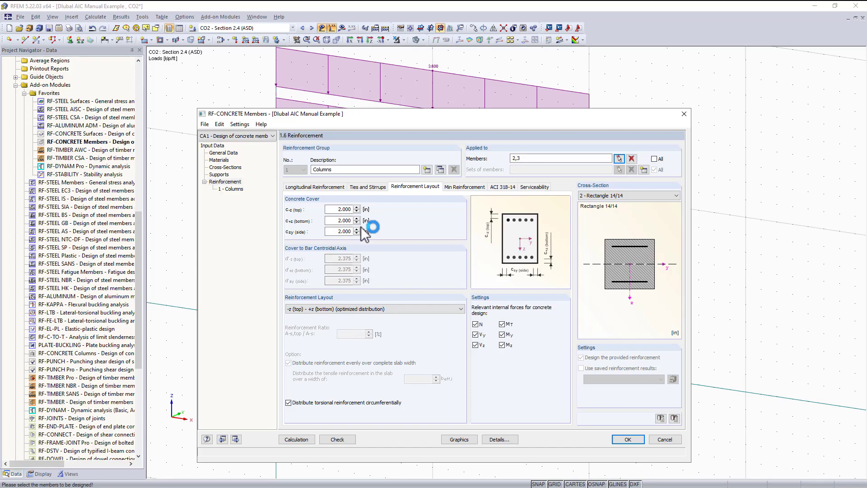
{"action": "left_click_drag", "start_coordinate": [338, 209], "coordinate": [359, 209]}
{"action": "type", "text": "1.5"}
{"action": "left_click", "coordinate": [330, 221]}
{"action": "left_click_drag", "start_coordinate": [334, 220], "coordinate": [375, 217]}
{"action": "type", "text": "1."}
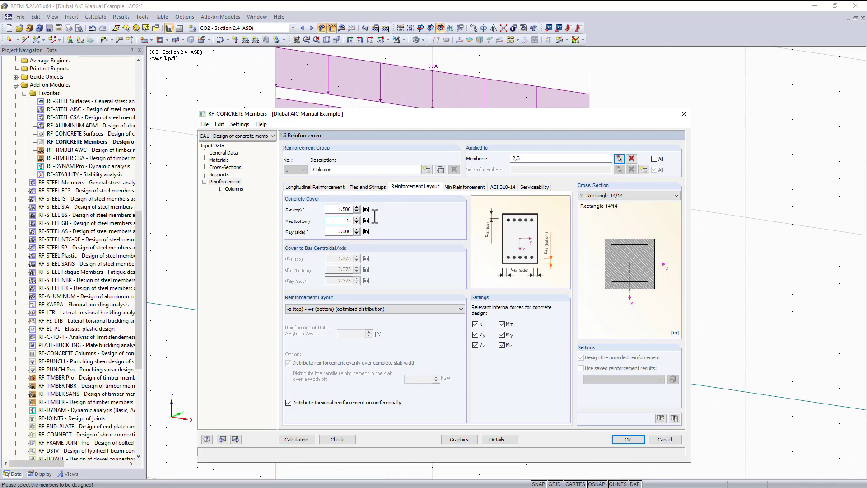
{"action": "type", "text": "5"}
{"action": "key", "text": "Tab"}
{"action": "type", "text": "1.5"}
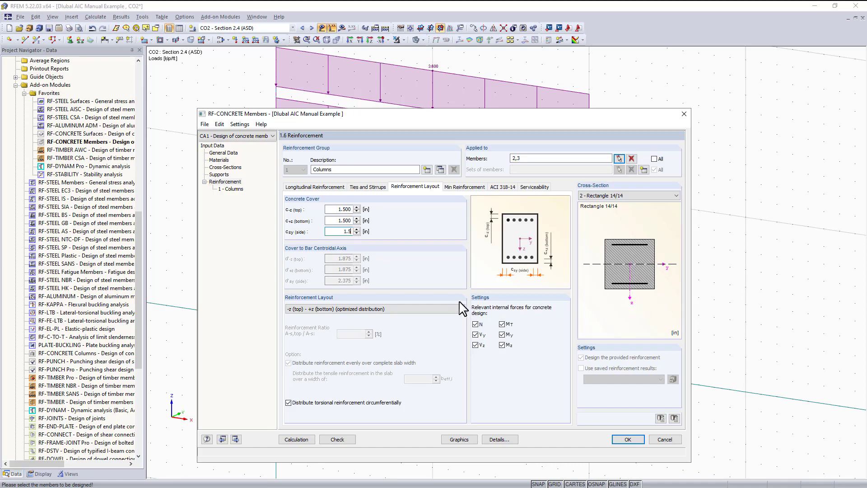
Choose 'Uniformly surrounding' as the column reinforcement layout
{"action": "left_click", "coordinate": [431, 308]}
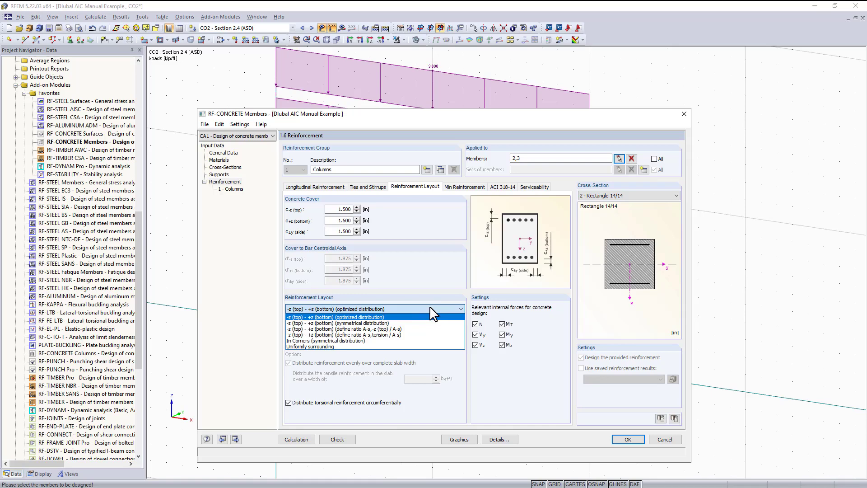
{"action": "left_click", "coordinate": [390, 346]}
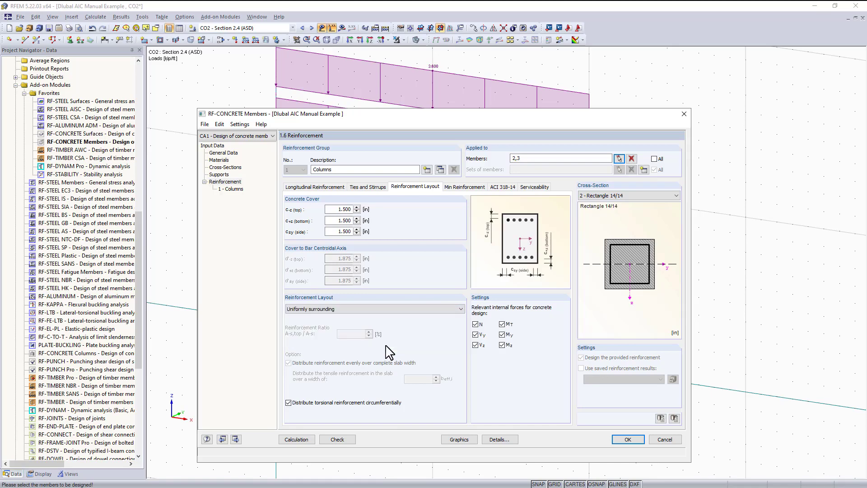
{"action": "left_click", "coordinate": [502, 326]}
Bring up the Columns group's Min Reinforcement settings
{"action": "left_click", "coordinate": [471, 187]}
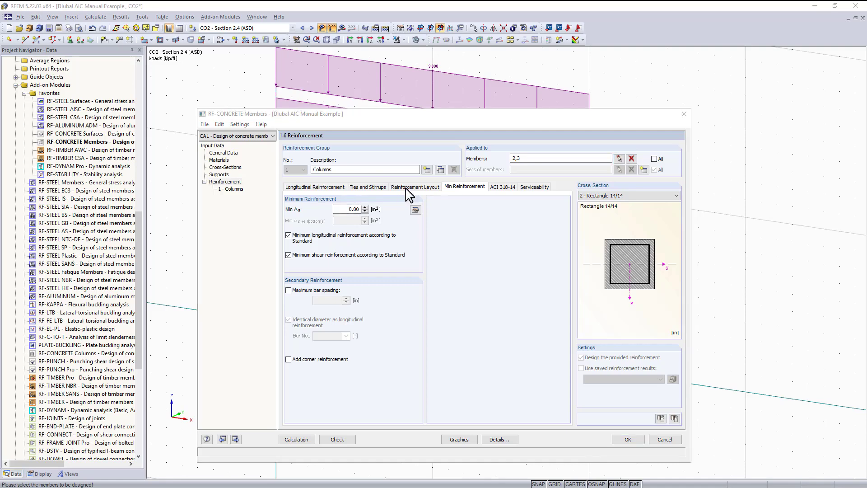
Review the Columns group's ACI 318-14 settings, then go to its Serviceability settings
{"action": "left_click", "coordinate": [502, 187]}
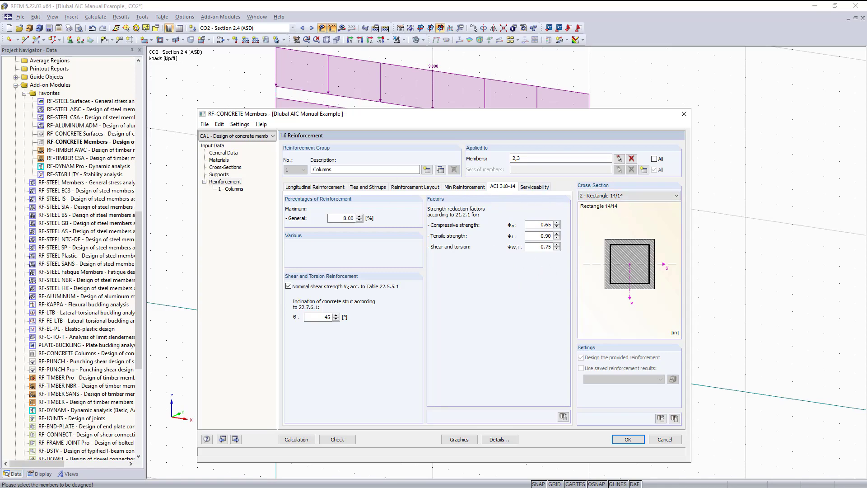
{"action": "left_click", "coordinate": [531, 187]}
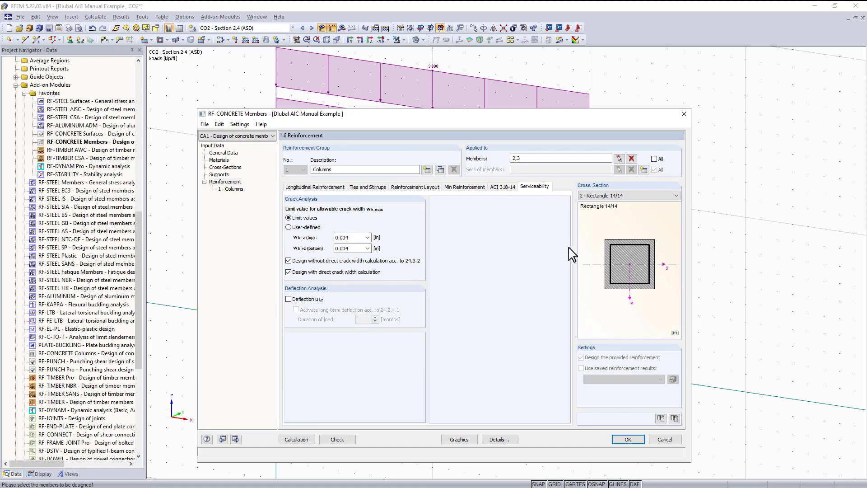
{"action": "left_click", "coordinate": [230, 152]}
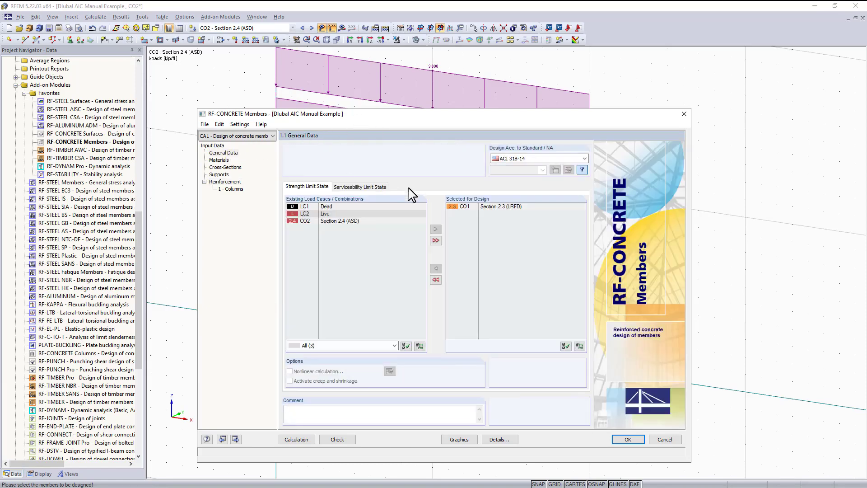
{"action": "left_click", "coordinate": [366, 187]}
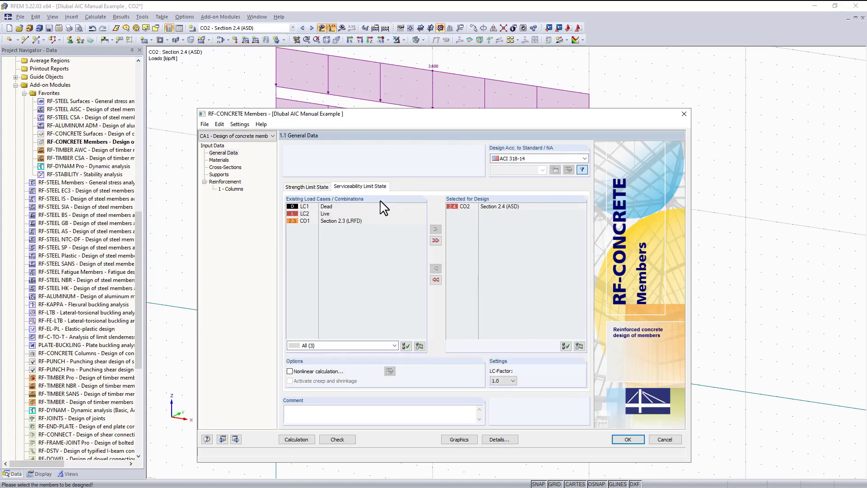
{"action": "left_click", "coordinate": [521, 254]}
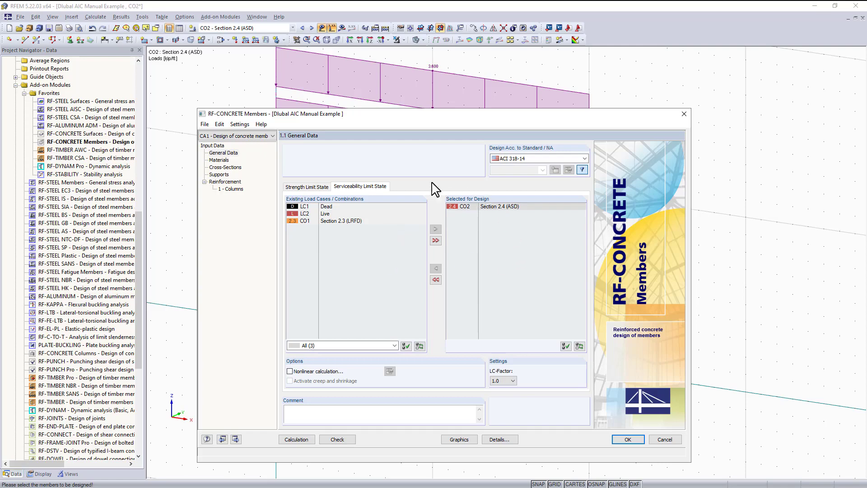
{"action": "left_click", "coordinate": [233, 189]}
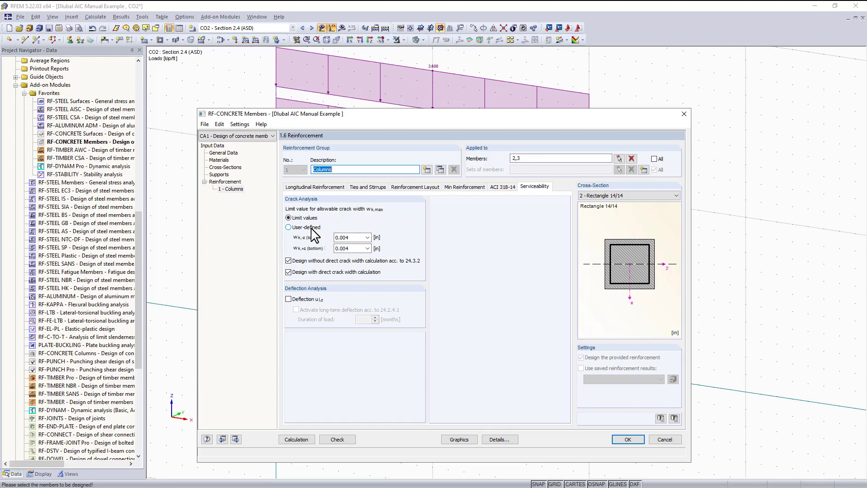
Make the Columns allowable crack width user-defined at 0.004 in, top and bottom
{"action": "left_click", "coordinate": [367, 237]}
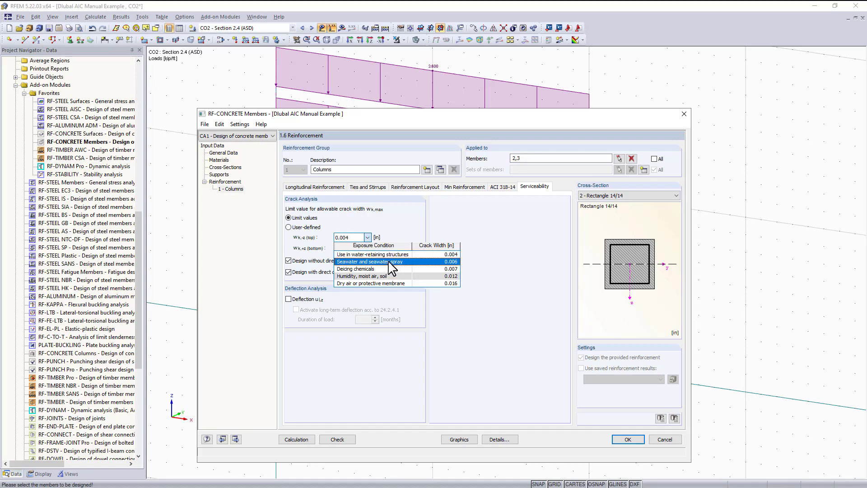
{"action": "left_click", "coordinate": [307, 227]}
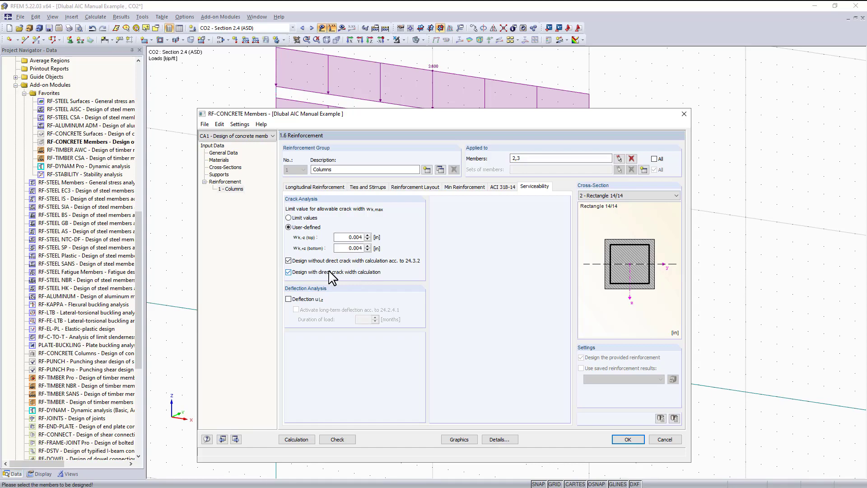
Enable deflection u z with 60-month long-term deflection, and show Deflection Data for members 2 and 3
{"action": "left_click", "coordinate": [293, 299]}
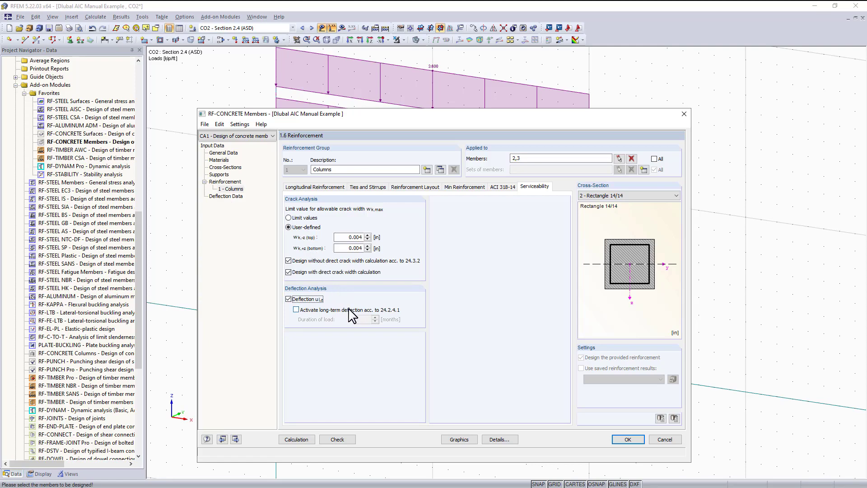
{"action": "left_click", "coordinate": [303, 310]}
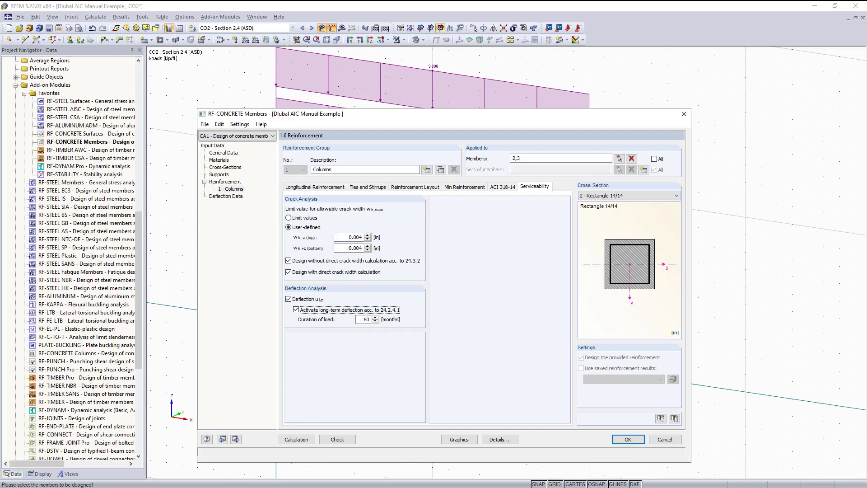
{"action": "left_click", "coordinate": [232, 197]}
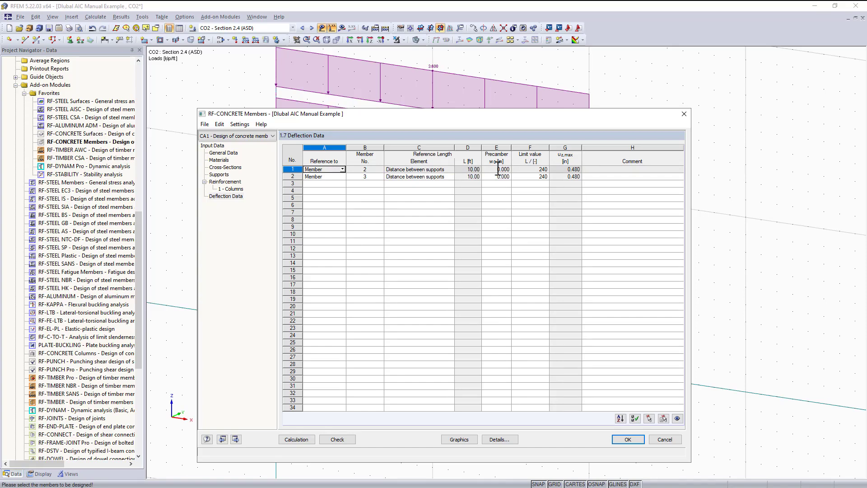
{"action": "left_click", "coordinate": [531, 170]}
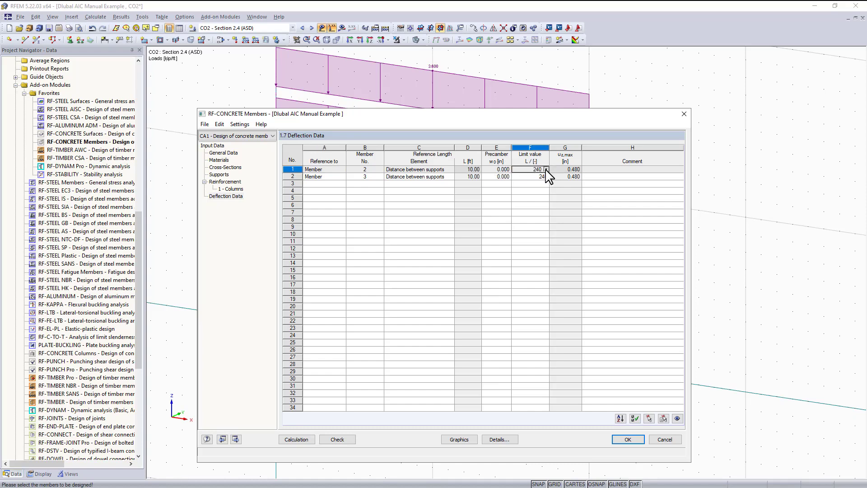
{"action": "left_click", "coordinate": [546, 170]}
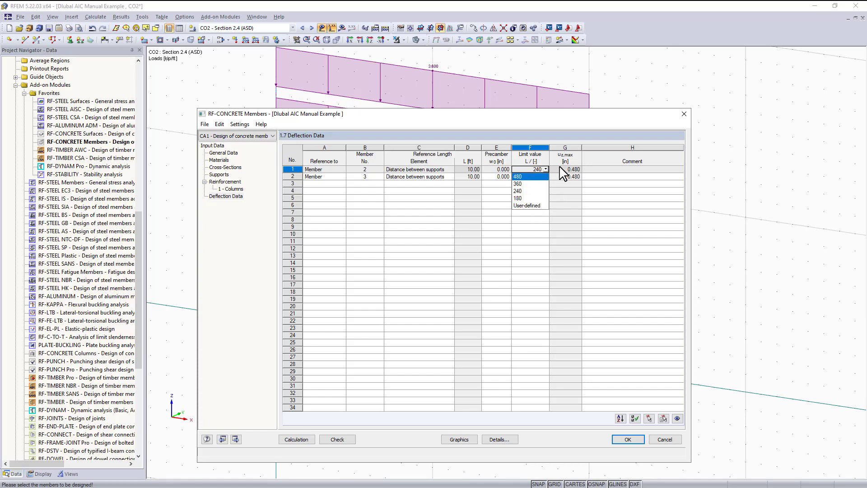
{"action": "left_click", "coordinate": [572, 175]}
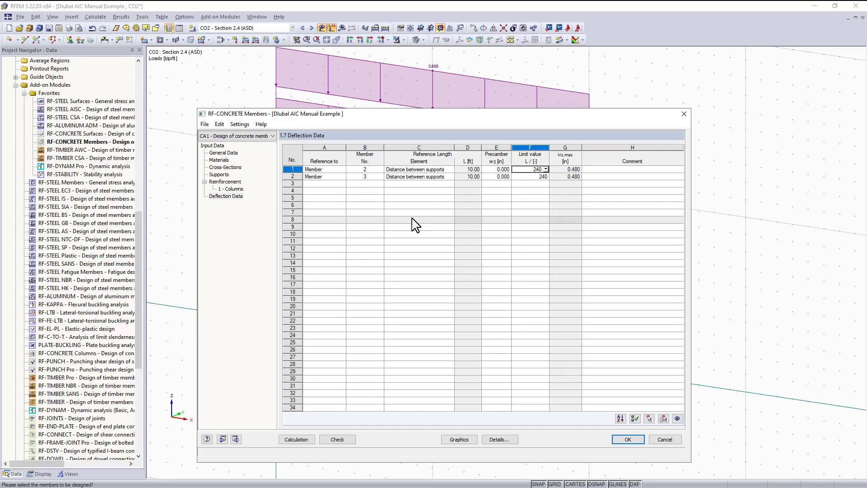
Duplicate the Columns reinforcement group and rename group 1 to 'Beam'
{"action": "left_click", "coordinate": [232, 182]}
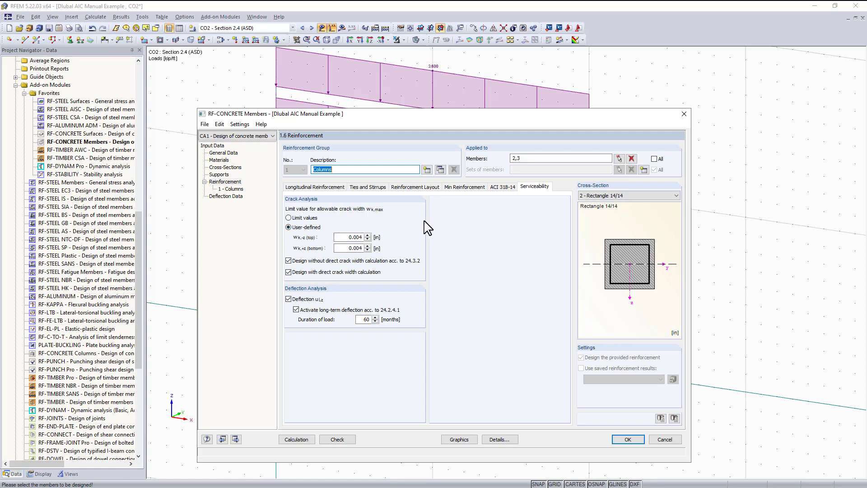
{"action": "left_click", "coordinate": [440, 170]}
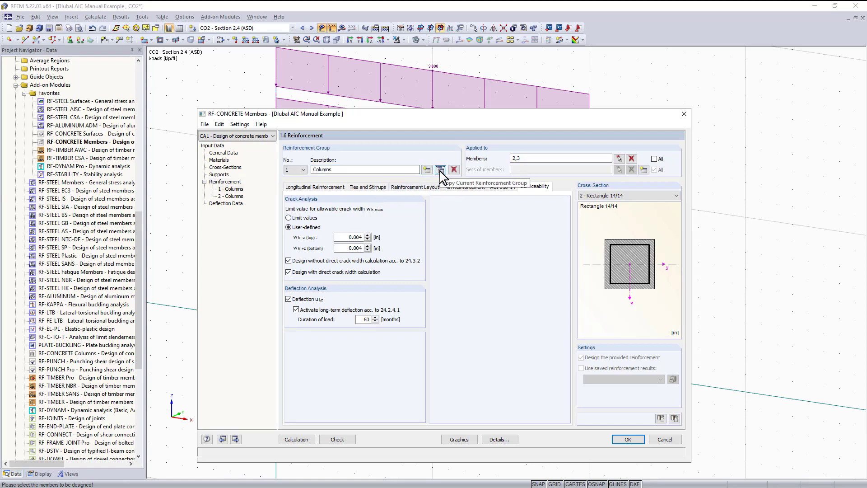
{"action": "left_click", "coordinate": [384, 170]}
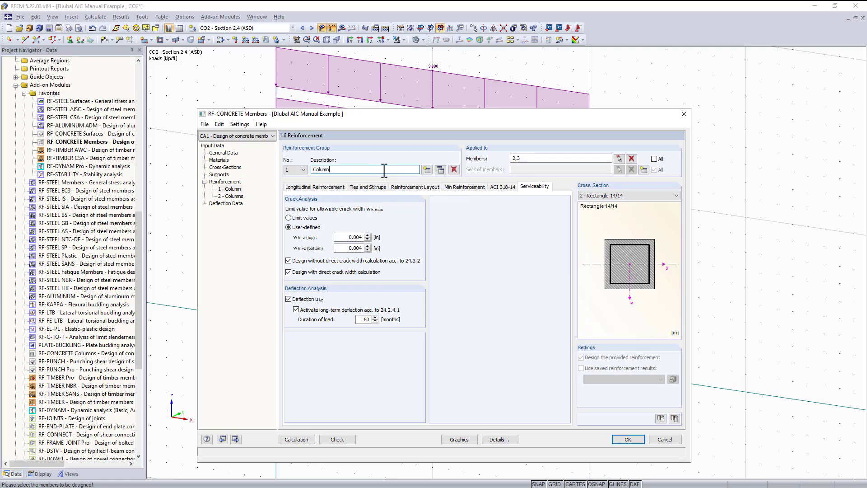
{"action": "key", "text": "BackSpace"}
{"action": "key", "text": "BackSpace"}
{"action": "key", "text": "BackSpace"}
{"action": "key", "text": "BackSpace"}
{"action": "key", "text": "BackSpace"}
{"action": "key", "text": "BackSpace"}
{"action": "type", "text": "Beam"}
Assign only member 1, the horizontal beam, to the Beam group
{"action": "left_click", "coordinate": [631, 158]}
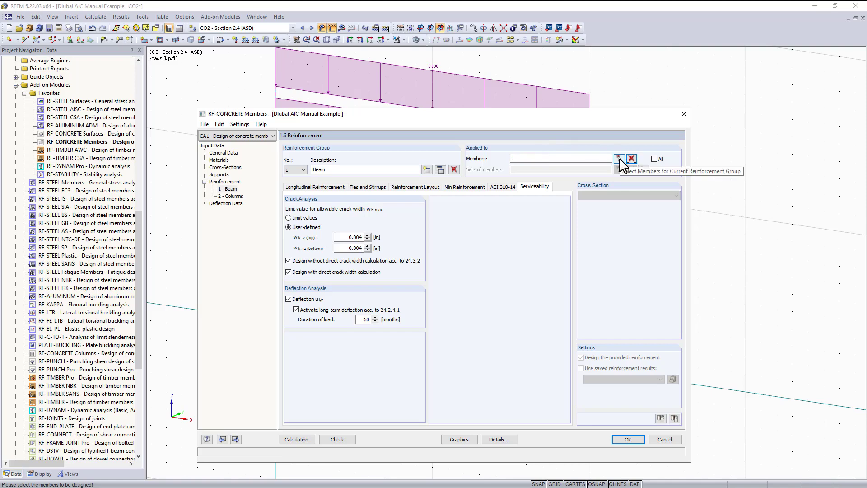
{"action": "left_click", "coordinate": [620, 158]}
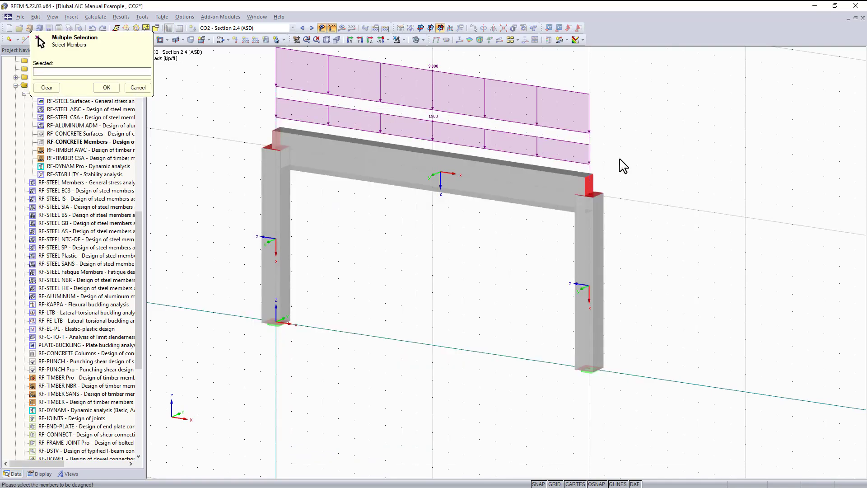
{"action": "left_click", "coordinate": [508, 179]}
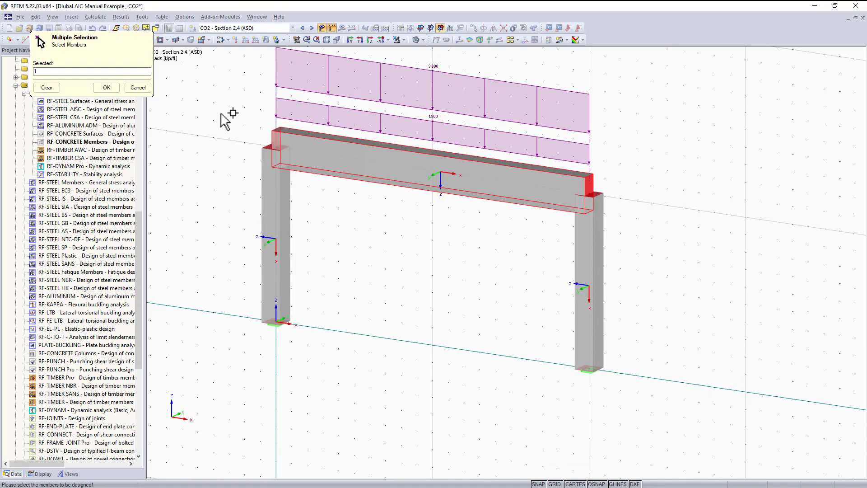
{"action": "left_click", "coordinate": [107, 88]}
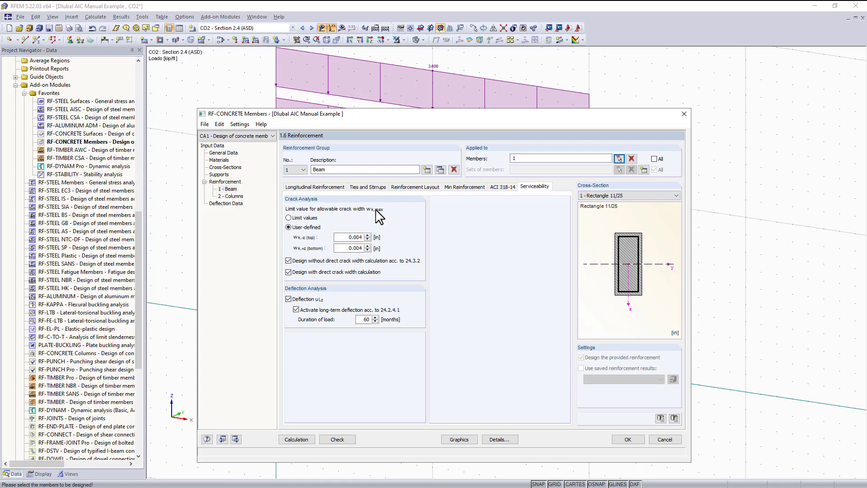
Give the Beam group zone-related stirrup spacing with 3 zones
{"action": "left_click", "coordinate": [366, 187]}
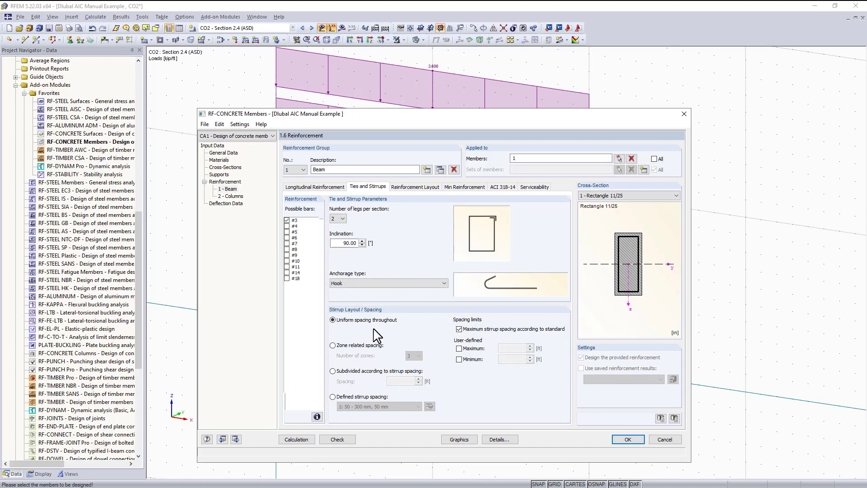
{"action": "left_click", "coordinate": [355, 345]}
{"action": "left_click", "coordinate": [418, 356]}
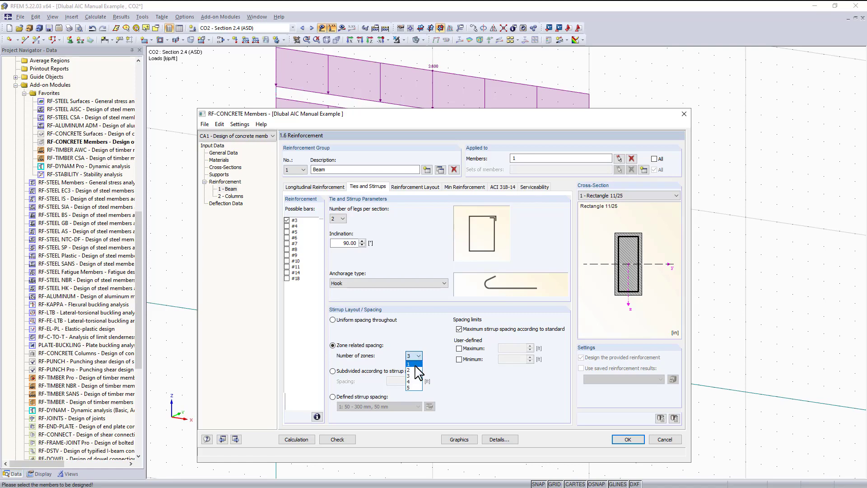
{"action": "left_click", "coordinate": [418, 357]}
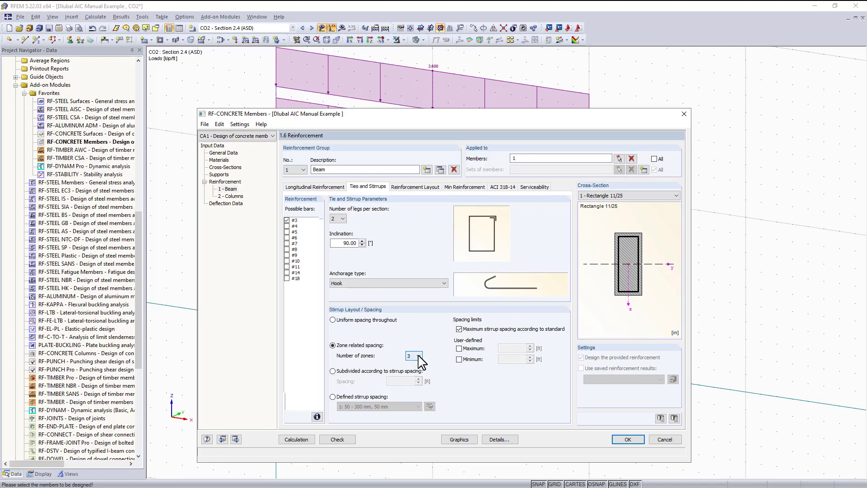
Set the Beam reinforcement layout to -z (top) / +z (bottom) optimized distribution
{"action": "left_click", "coordinate": [414, 187]}
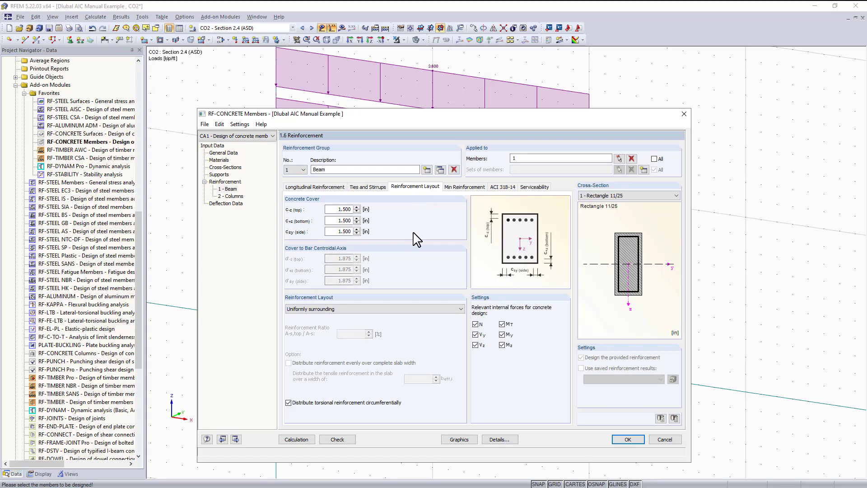
{"action": "left_click", "coordinate": [354, 311]}
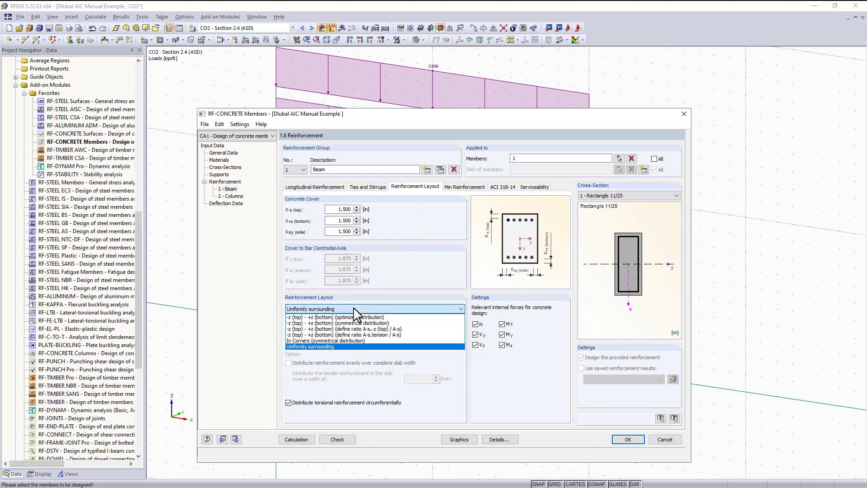
{"action": "key", "text": "Up"}
{"action": "key", "text": "Up"}
{"action": "key", "text": "Up"}
{"action": "key", "text": "Up"}
{"action": "key", "text": "Up"}
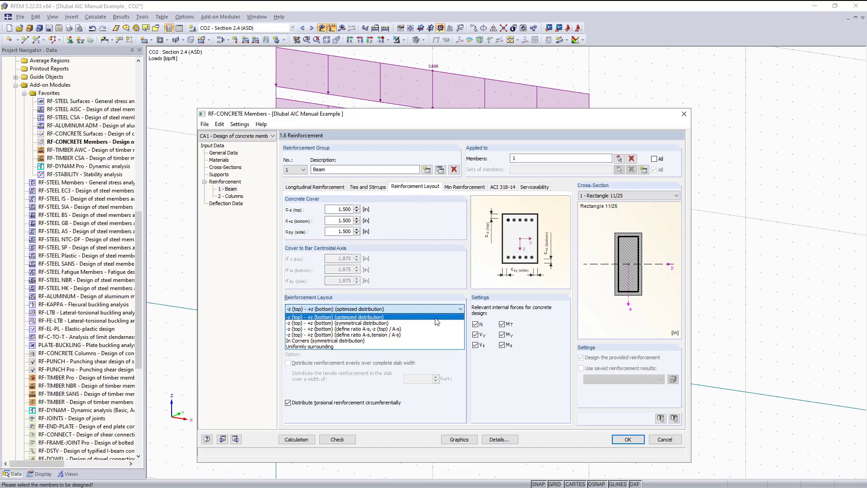
{"action": "left_click", "coordinate": [435, 318]}
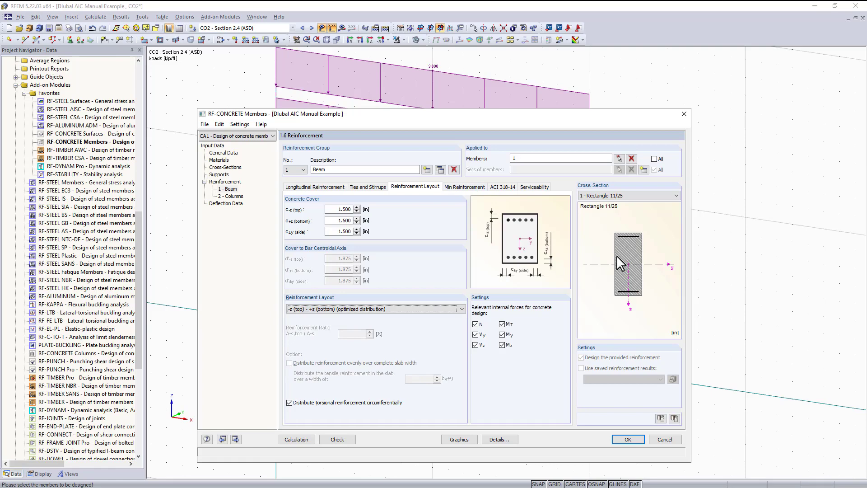
{"action": "left_click", "coordinate": [465, 186]}
Show the Deflection Data table, now including member 1 at 20.00 ft, L/240
{"action": "left_click", "coordinate": [224, 204]}
{"action": "left_click", "coordinate": [224, 203]}
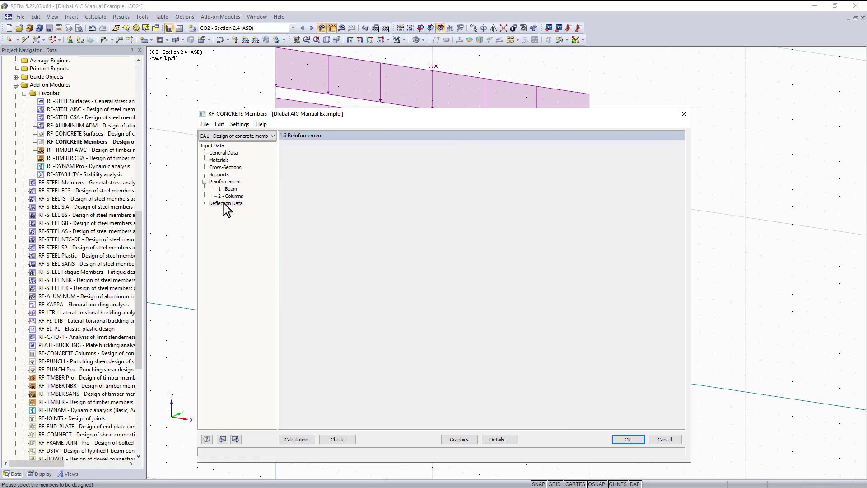